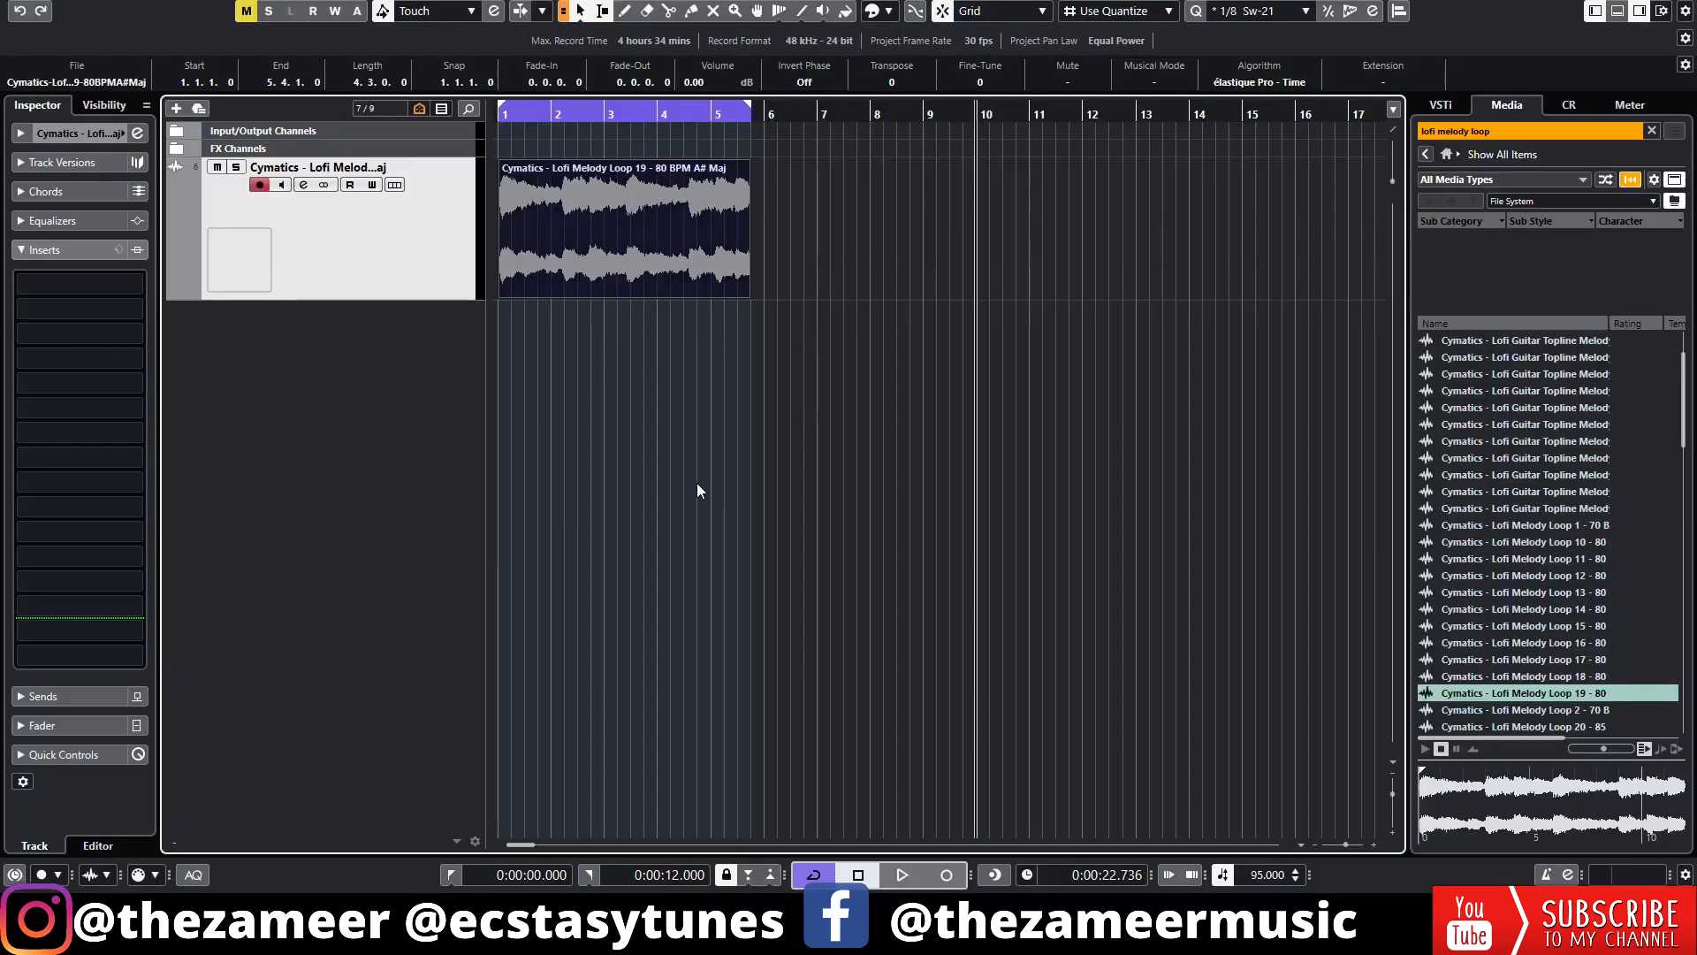
# Step: Select the lofi melody loop event and turn on Musical Mode so it follows the project tempo
pyautogui.click(696, 483)
pyautogui.click(670, 258)
pyautogui.scroll(4, 561, 447)
pyautogui.moveTo(529, 845); pyautogui.dragTo(520, 847)
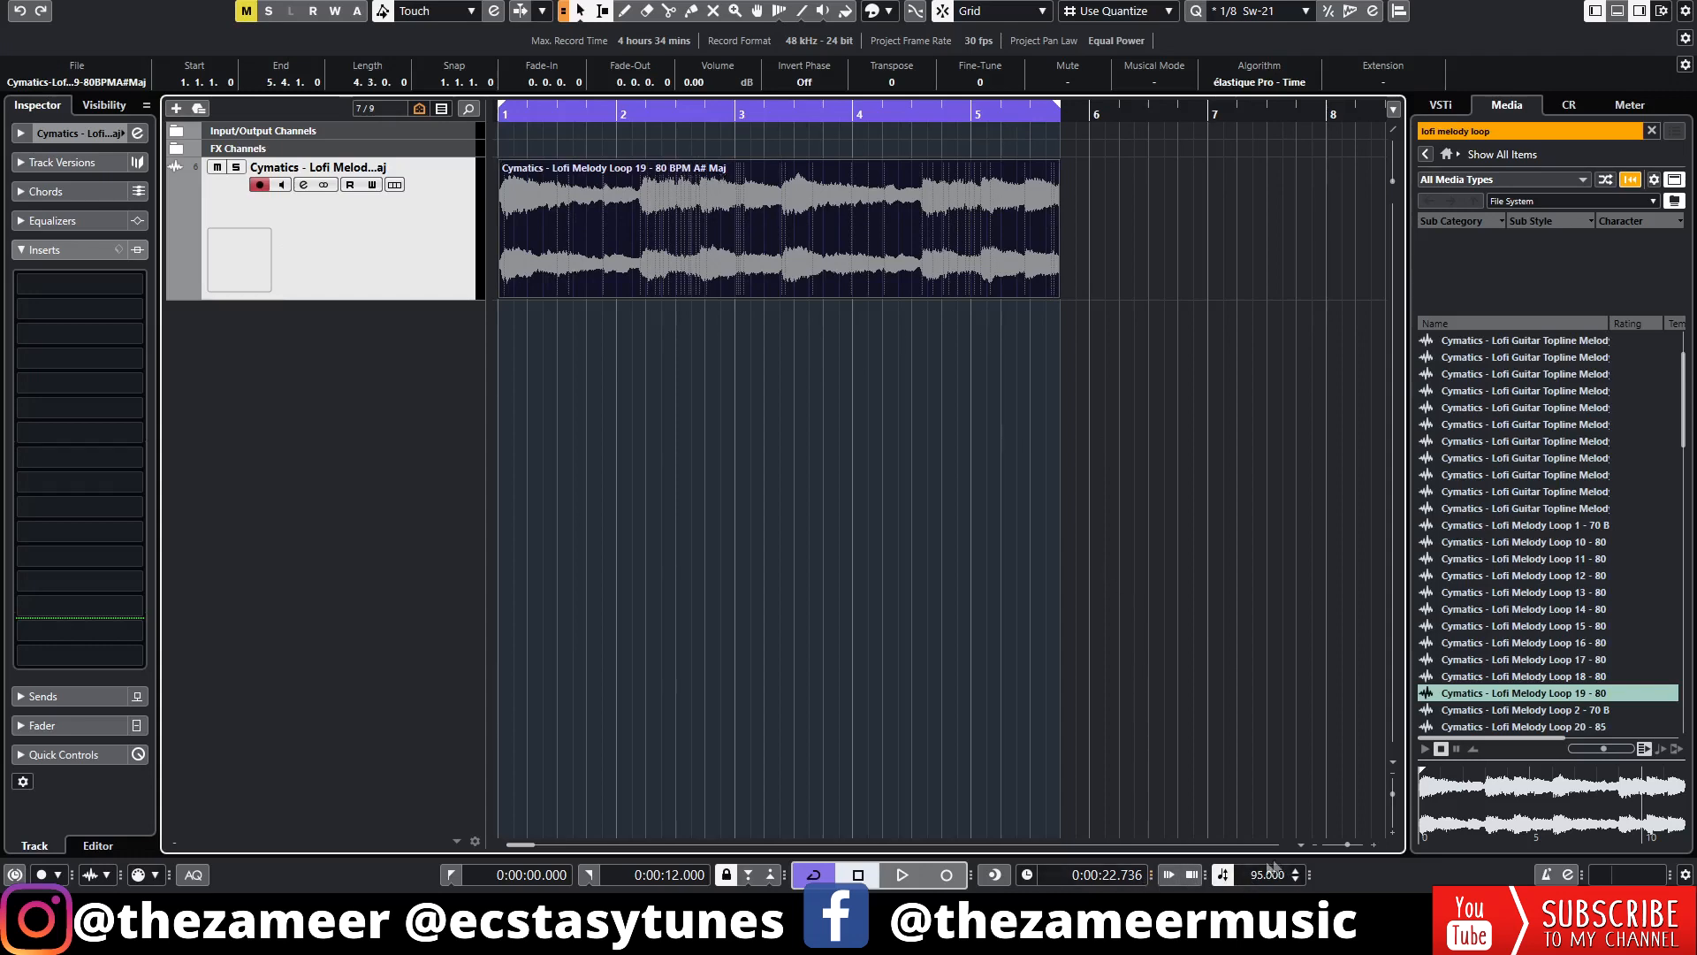
pyautogui.click(926, 501)
pyautogui.click(866, 247)
pyautogui.click(1264, 337)
pyautogui.click(893, 269)
pyautogui.click(1155, 83)
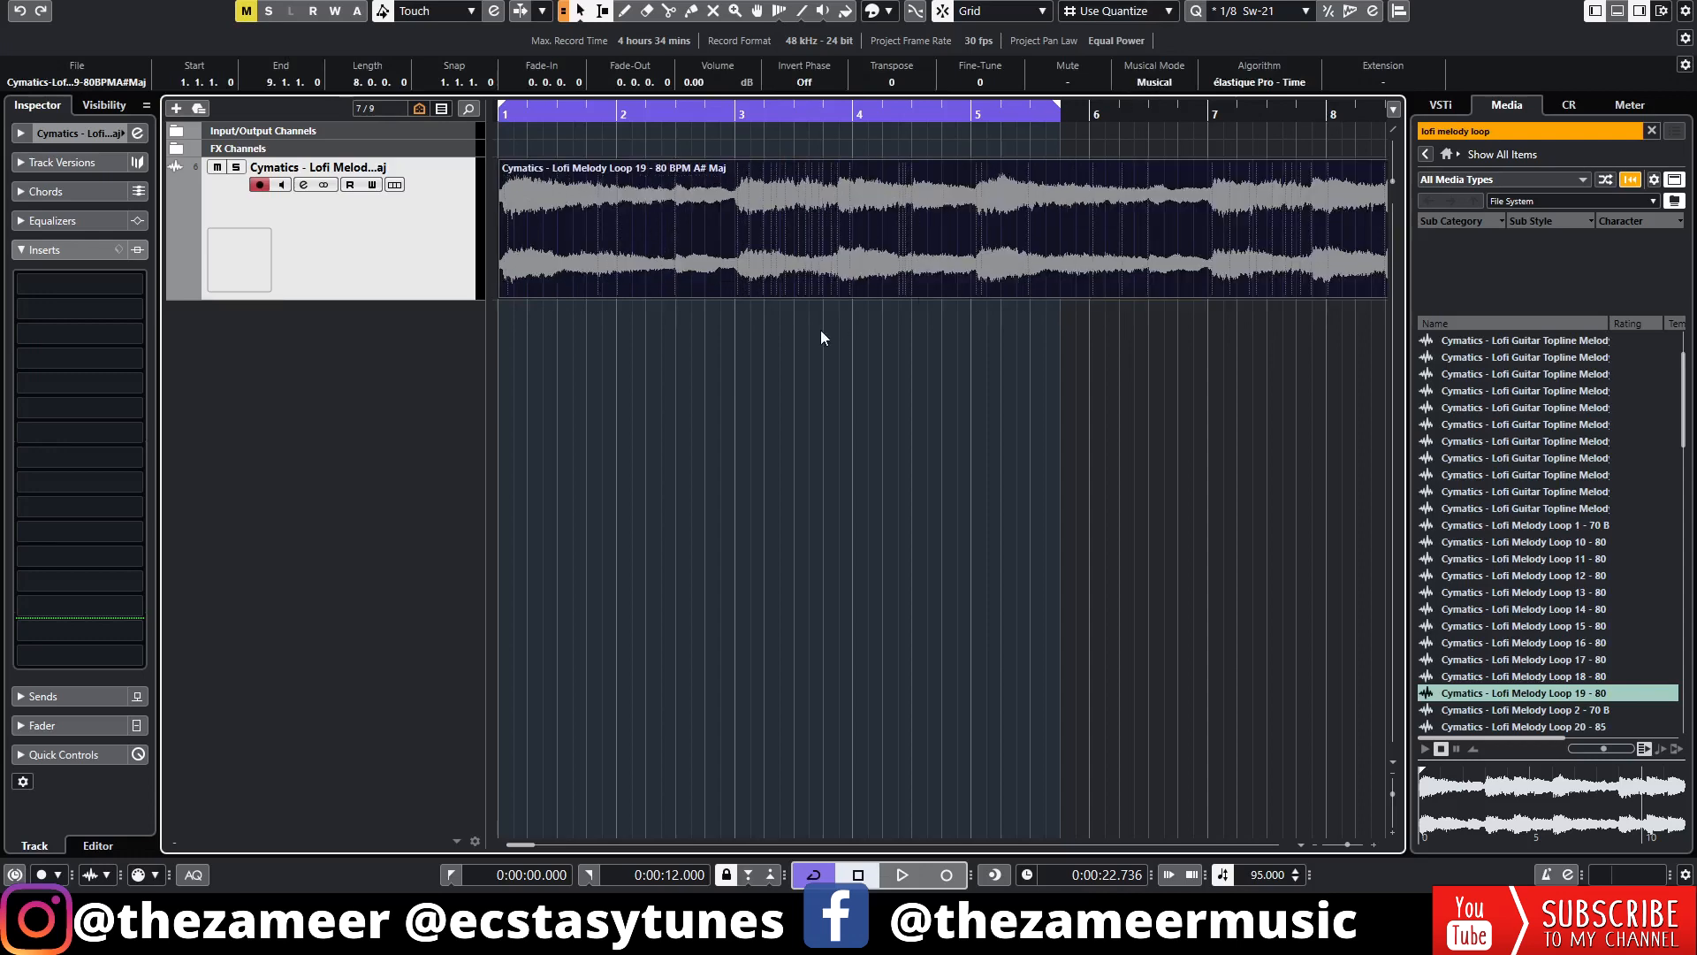
# Step: Extend the cycle range to bar 9 so it covers the whole melody loop event
pyautogui.press('g')
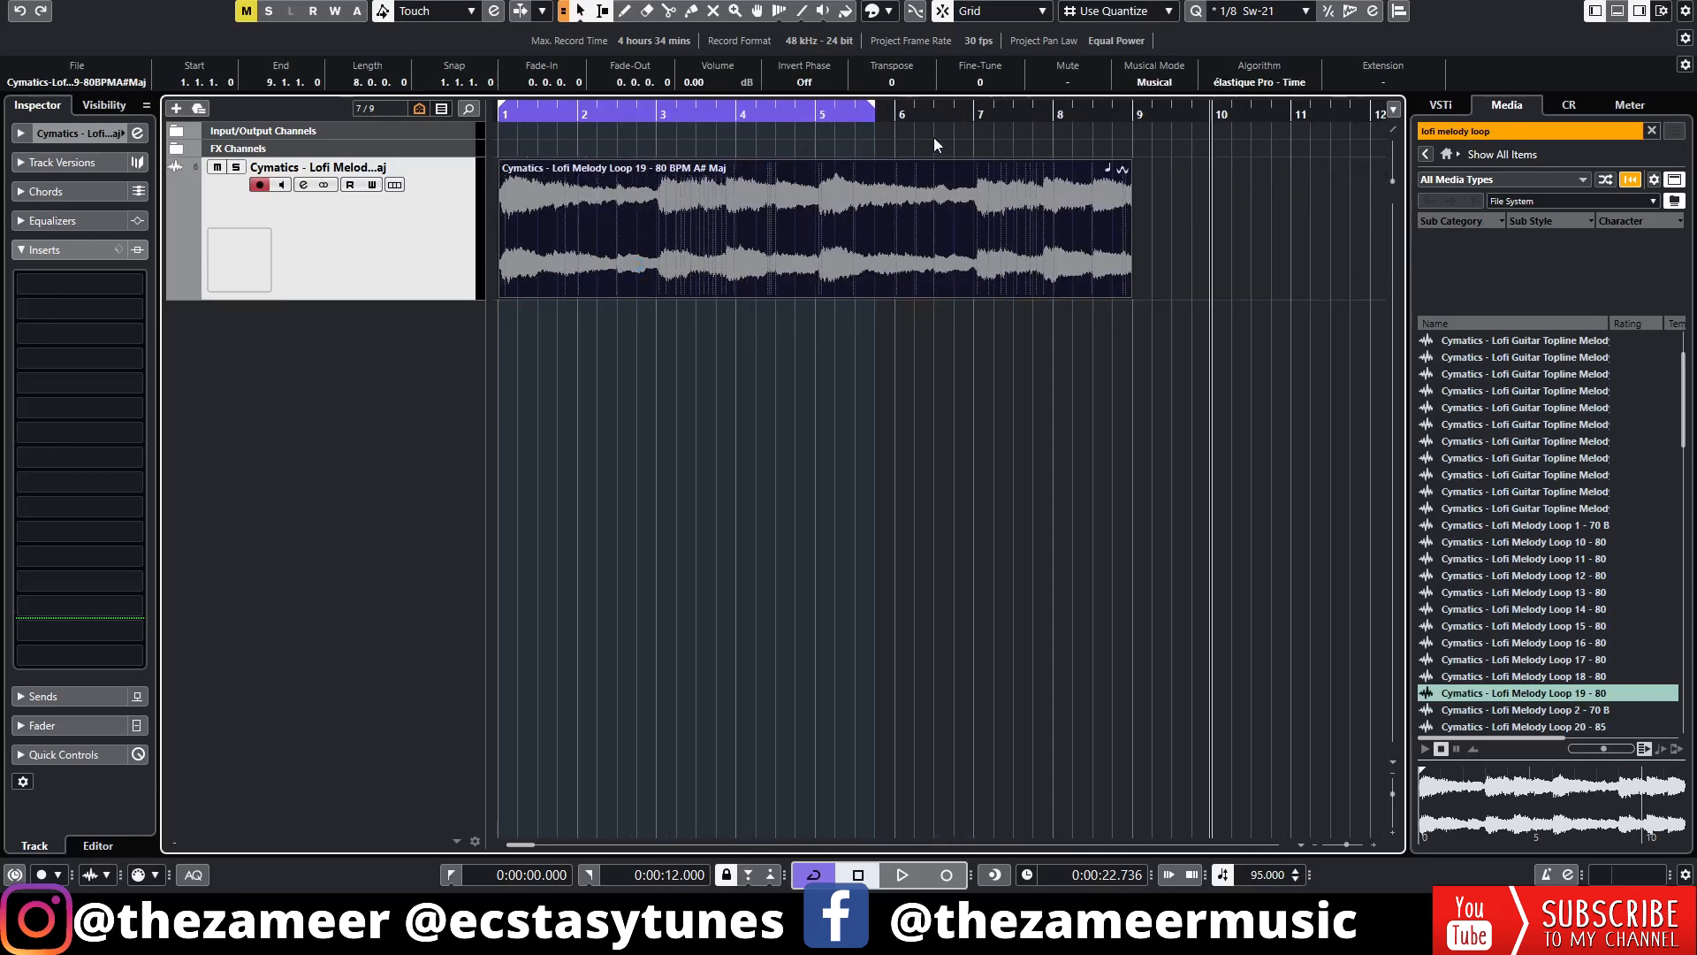
pyautogui.moveTo(886, 124); pyautogui.dragTo(1133, 131)
pyautogui.click(1243, 297)
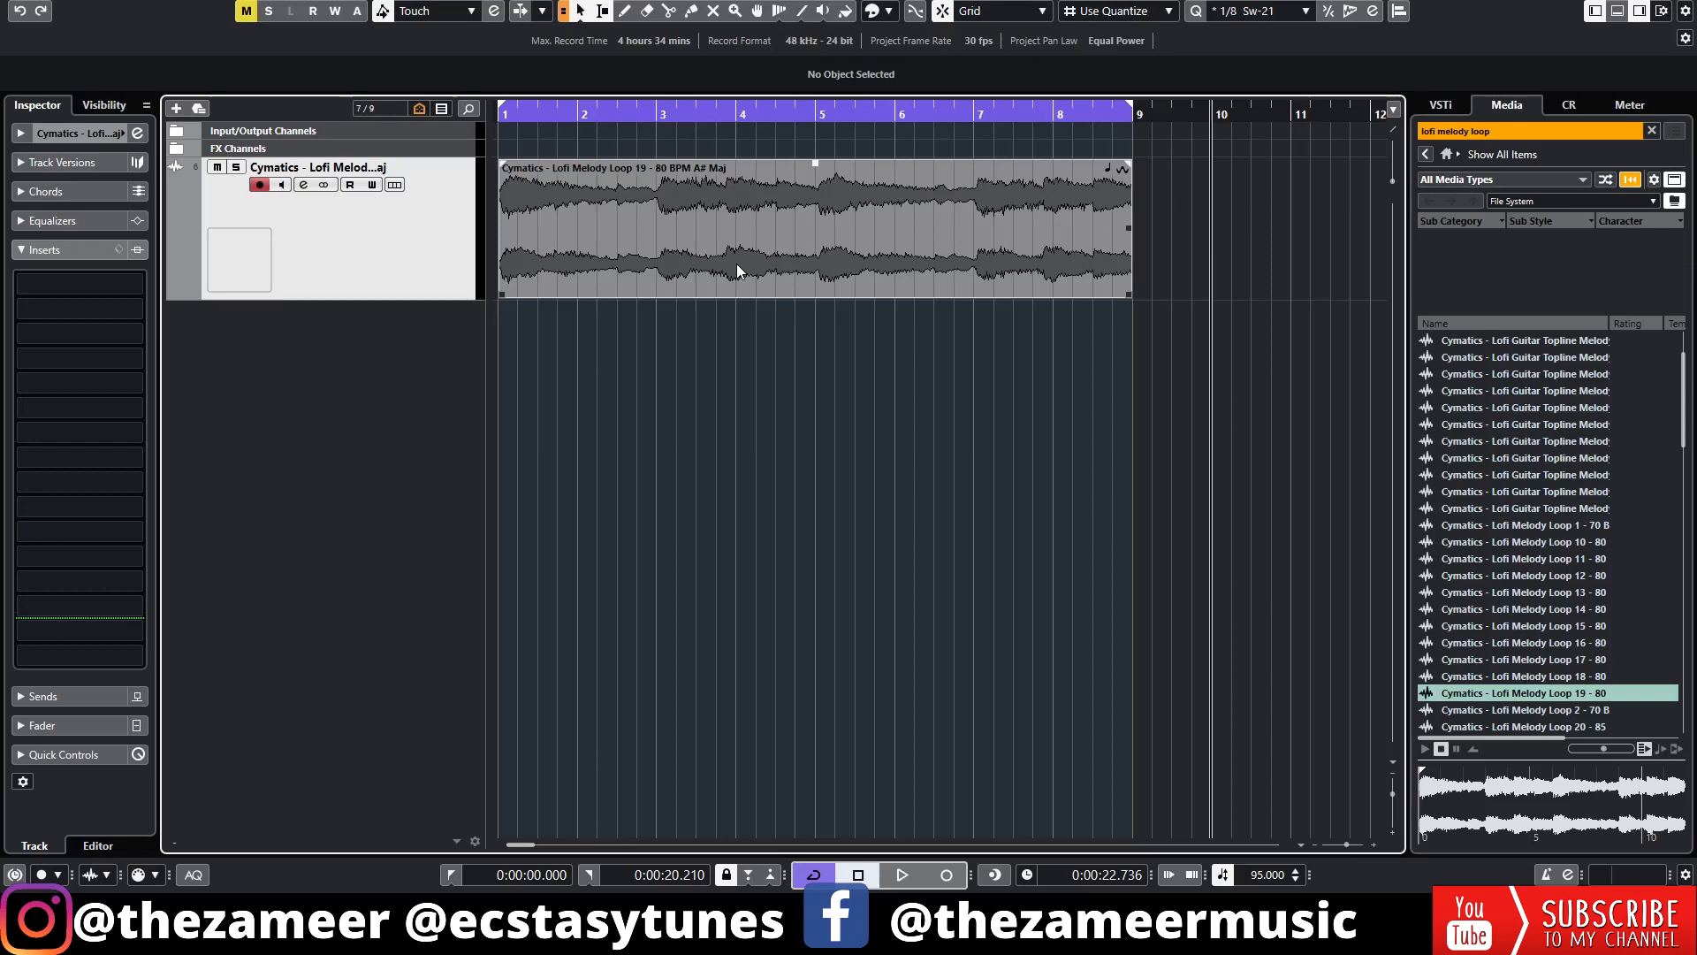
# Step: Audition the tempo-matched melody loop from the start and hide the media browser
pyautogui.press('g')
pyautogui.press('space')
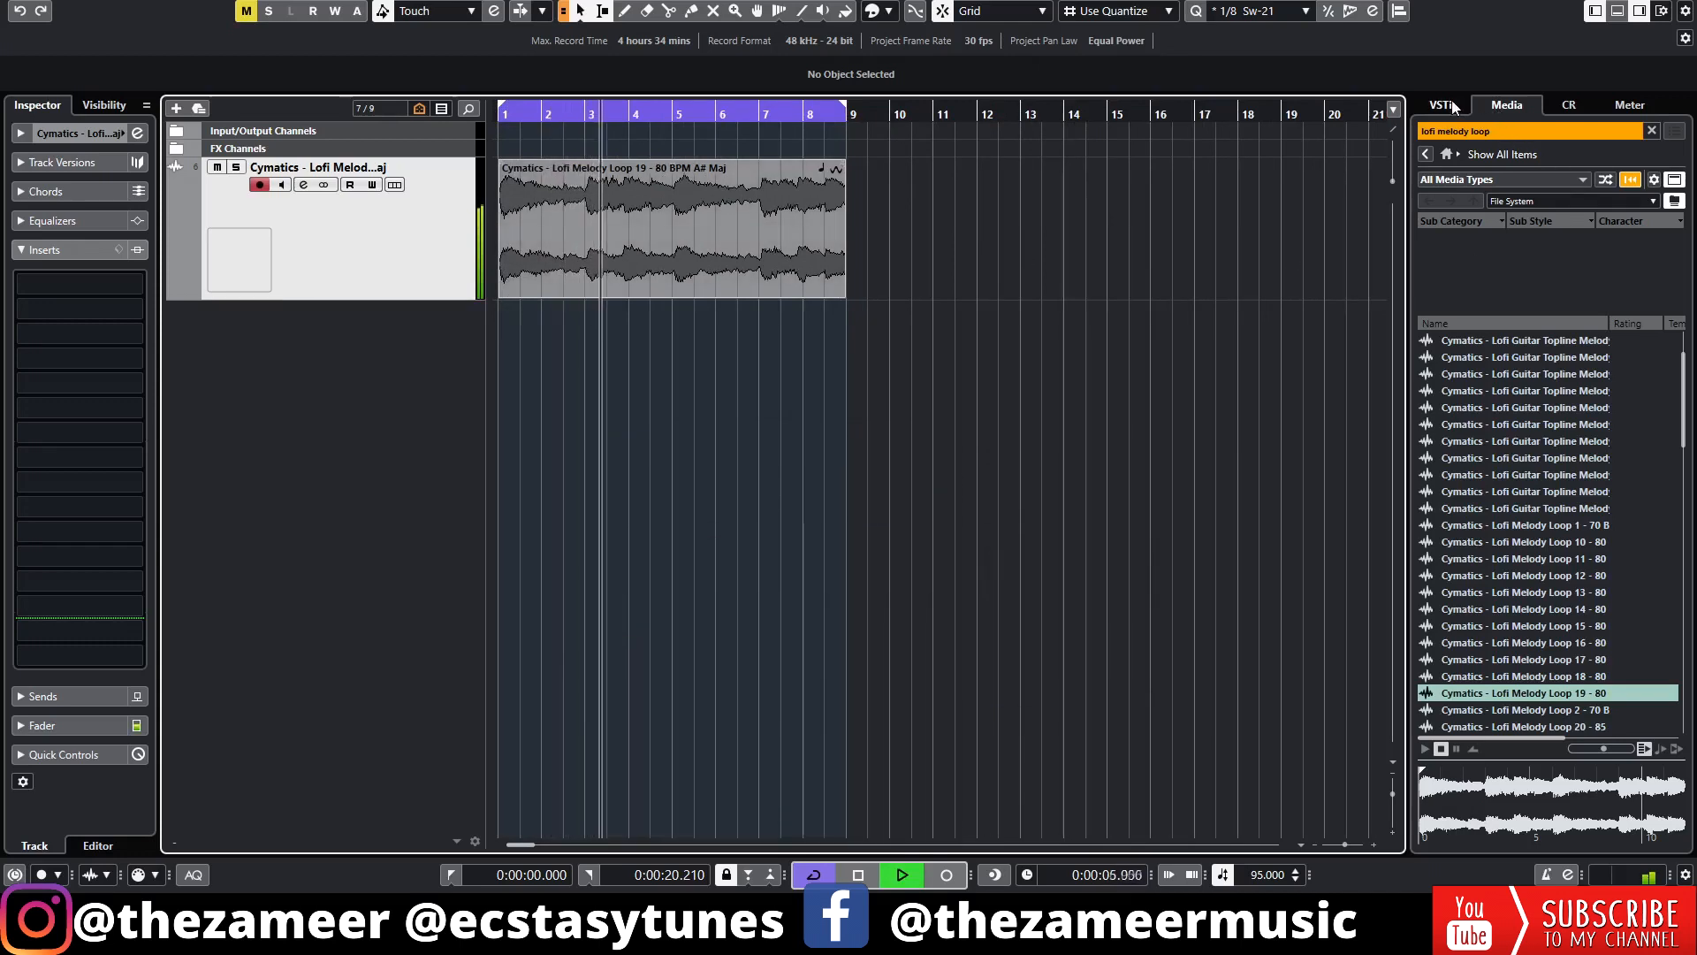
pyautogui.click(1641, 12)
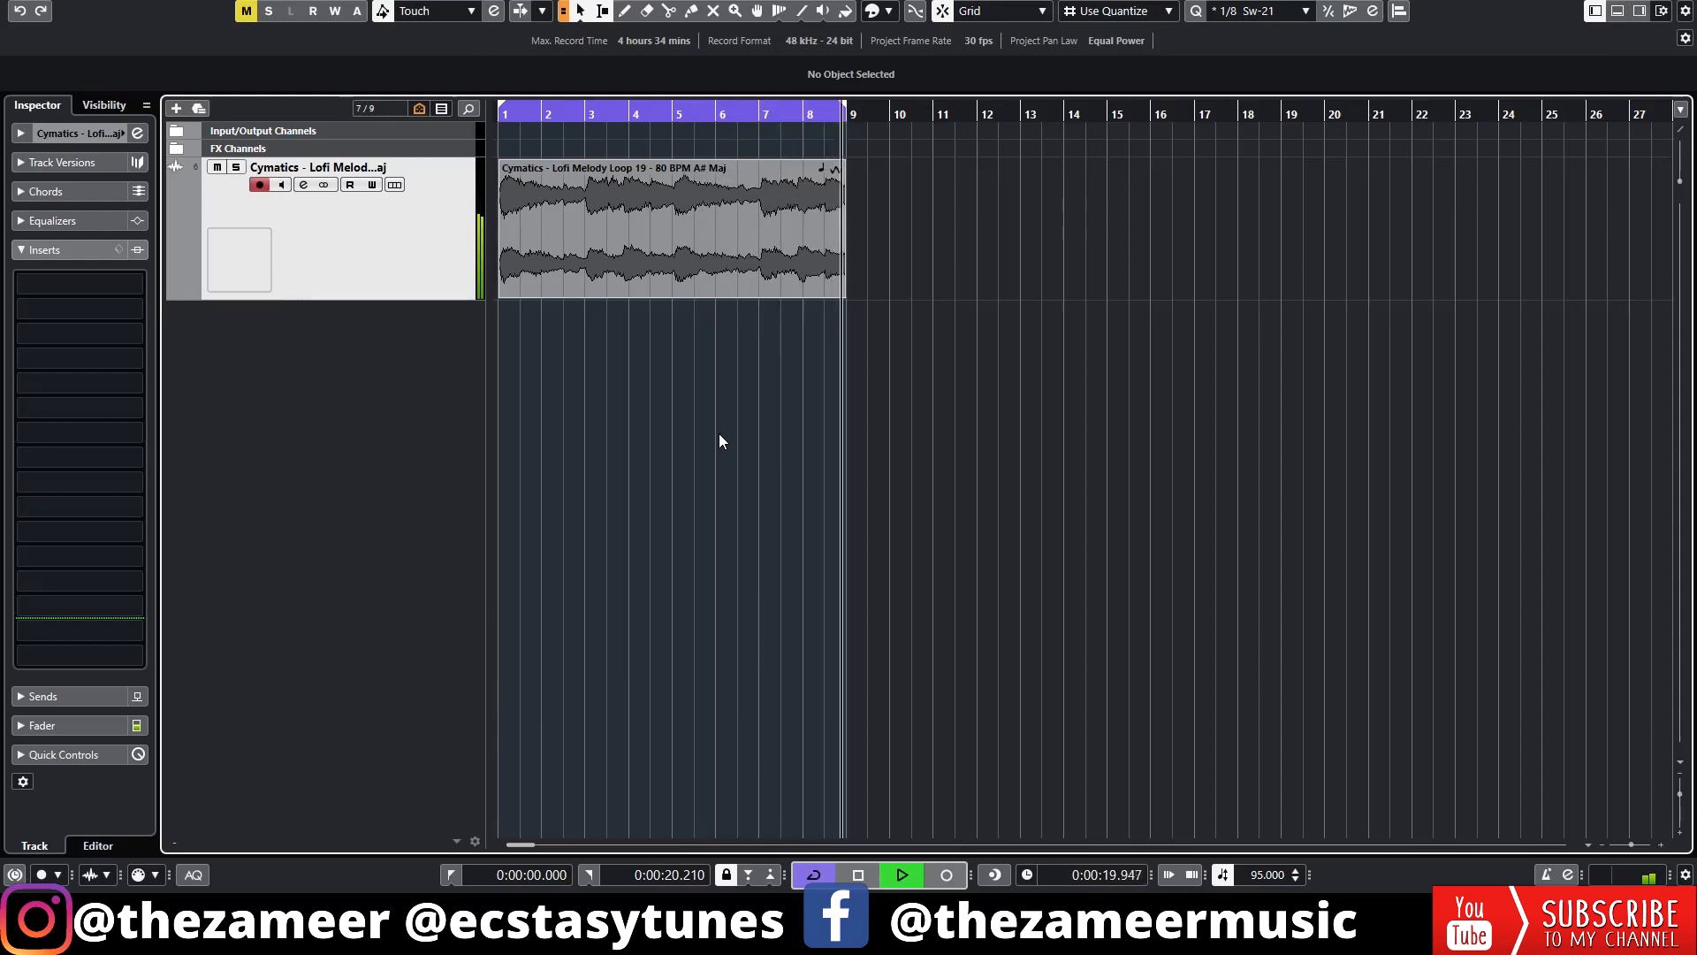
pyautogui.press('space')
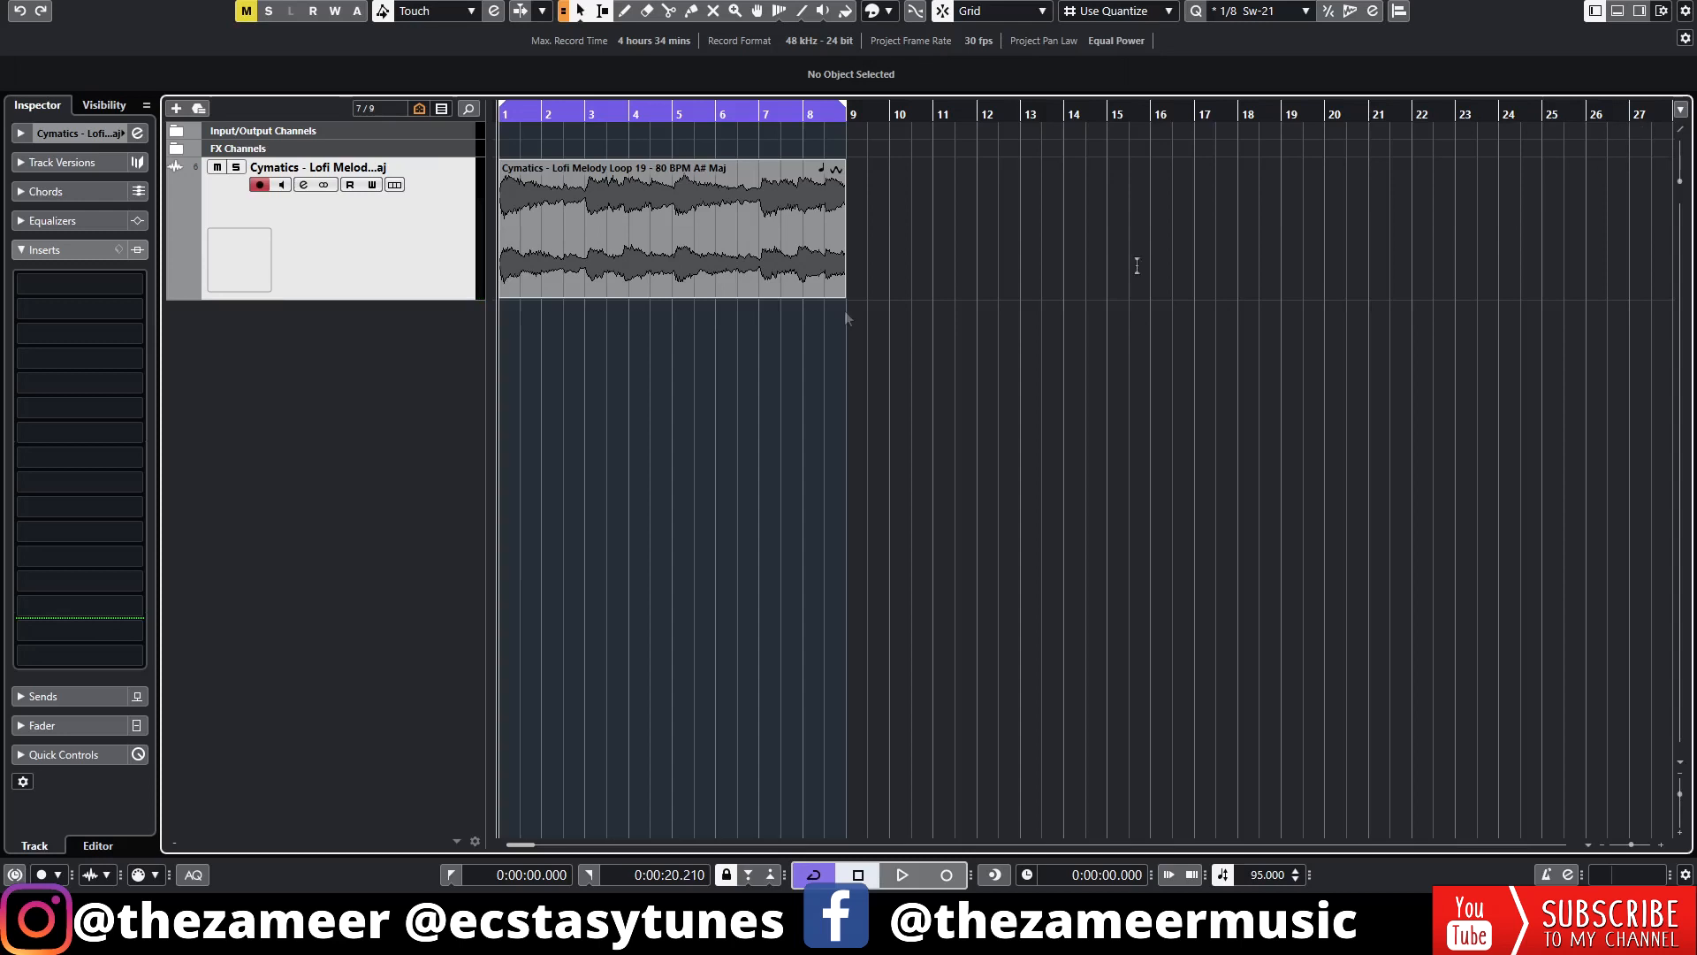
# Step: Bounce the melody loop event to a new audio file and replace the original event with it
pyautogui.click(640, 287)
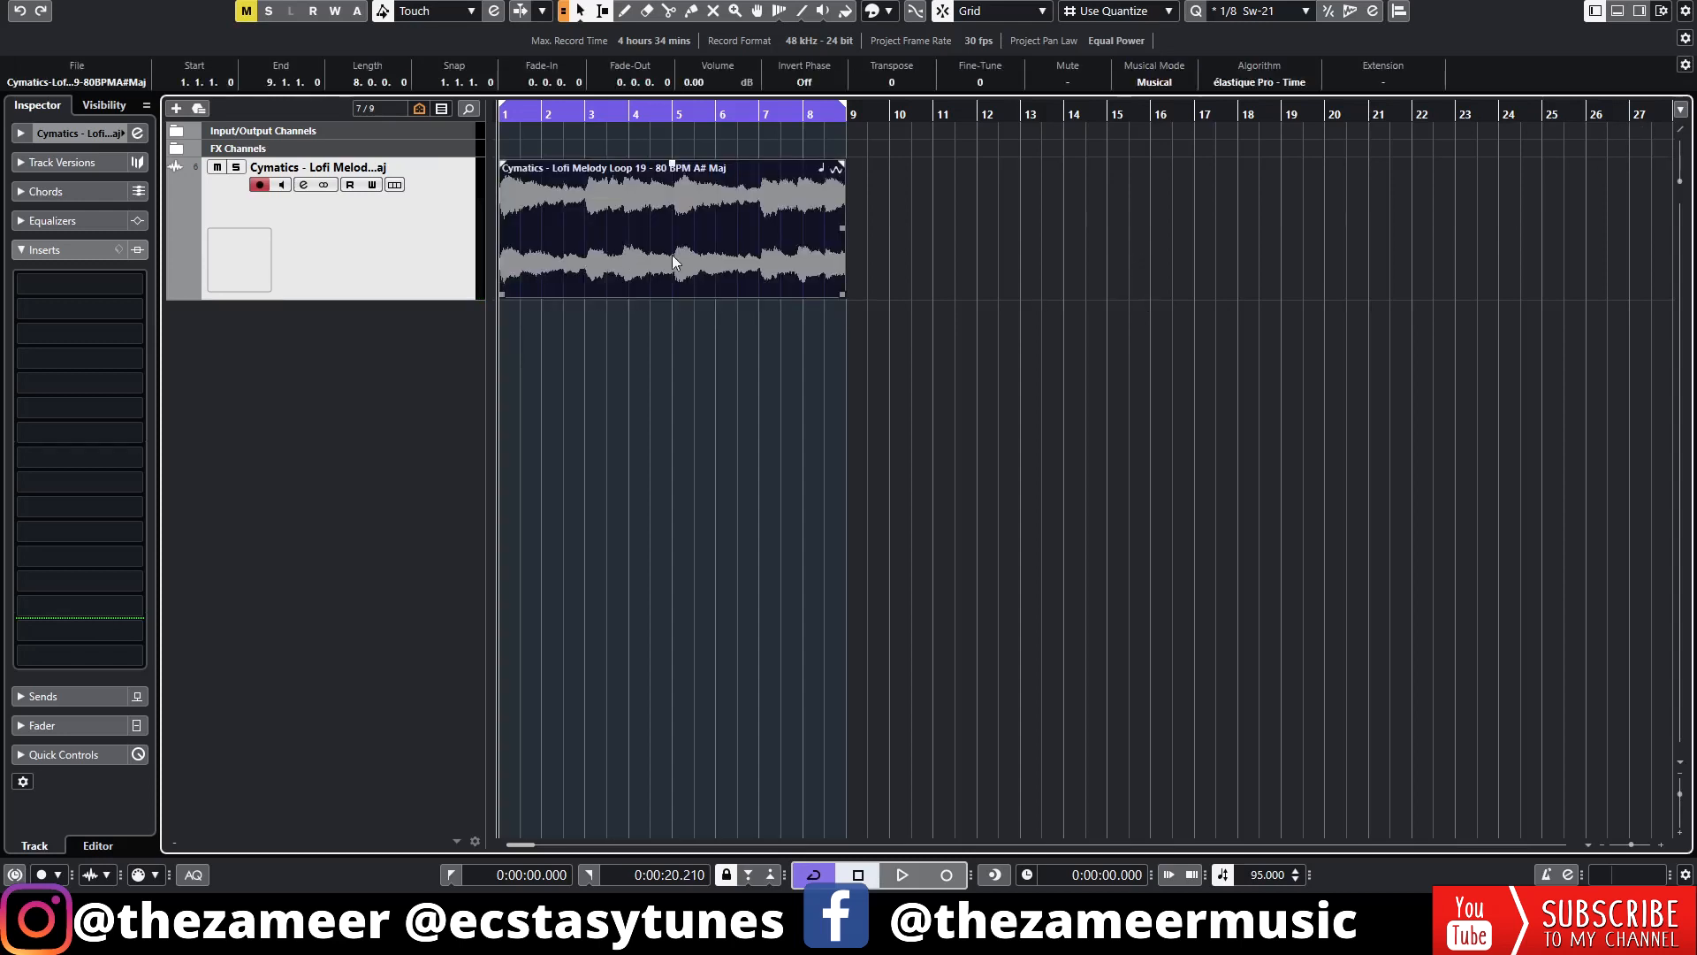
pyautogui.rightClick(671, 255)
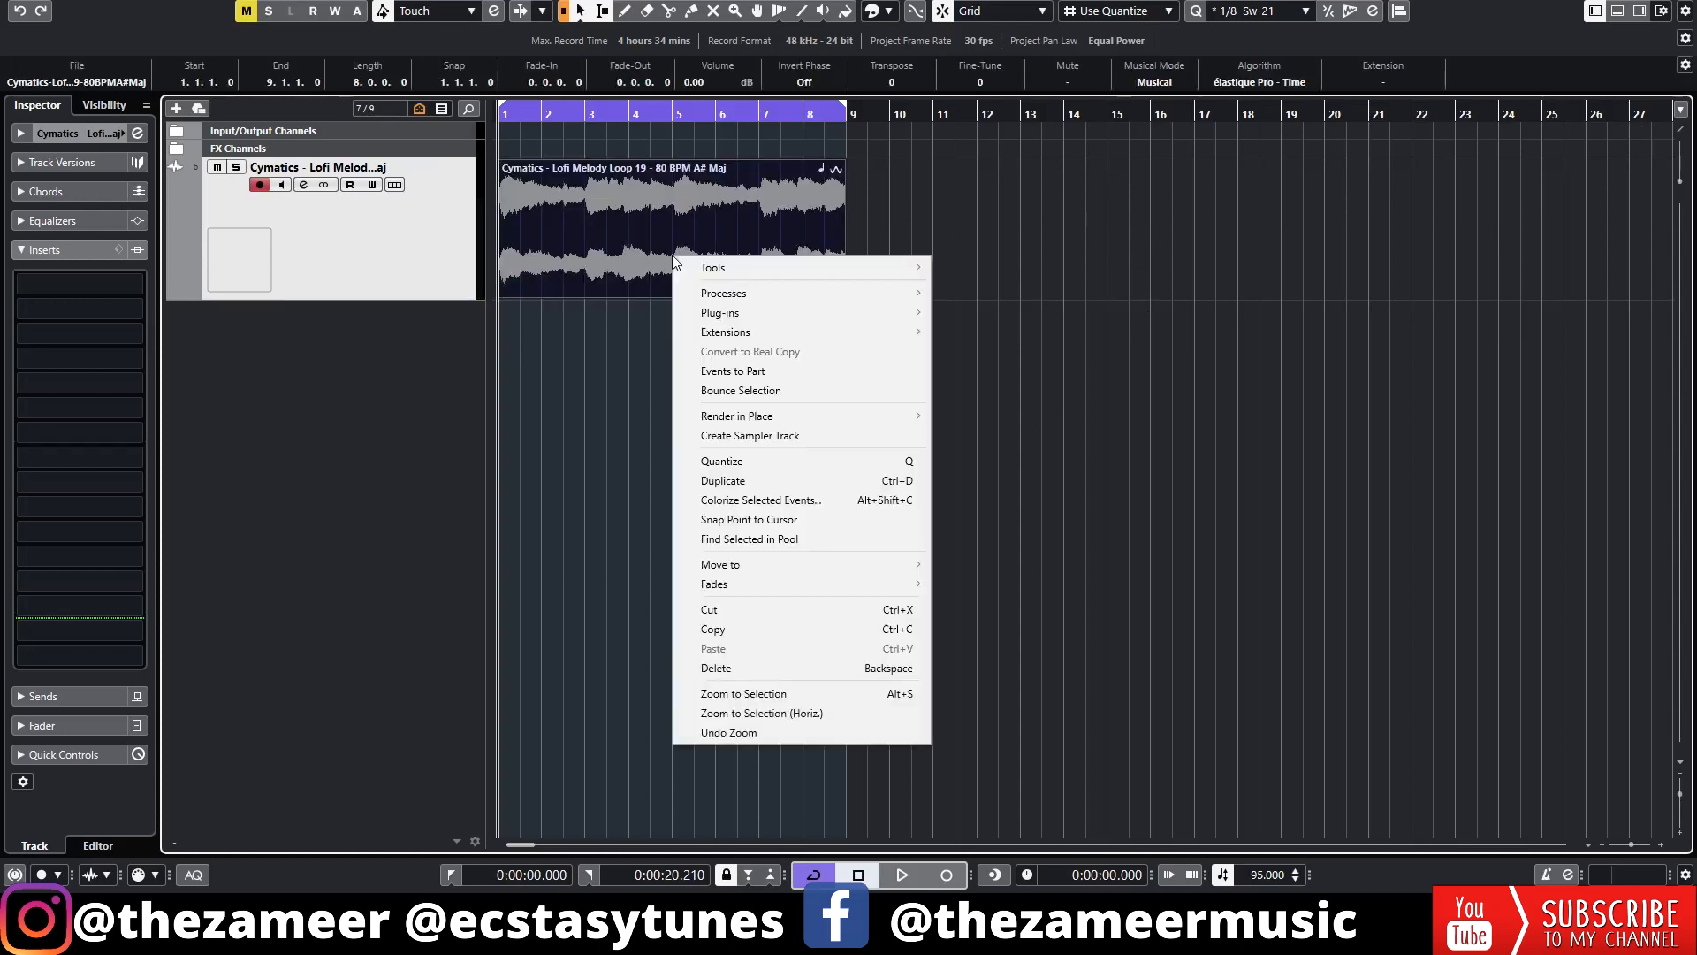
pyautogui.click(764, 391)
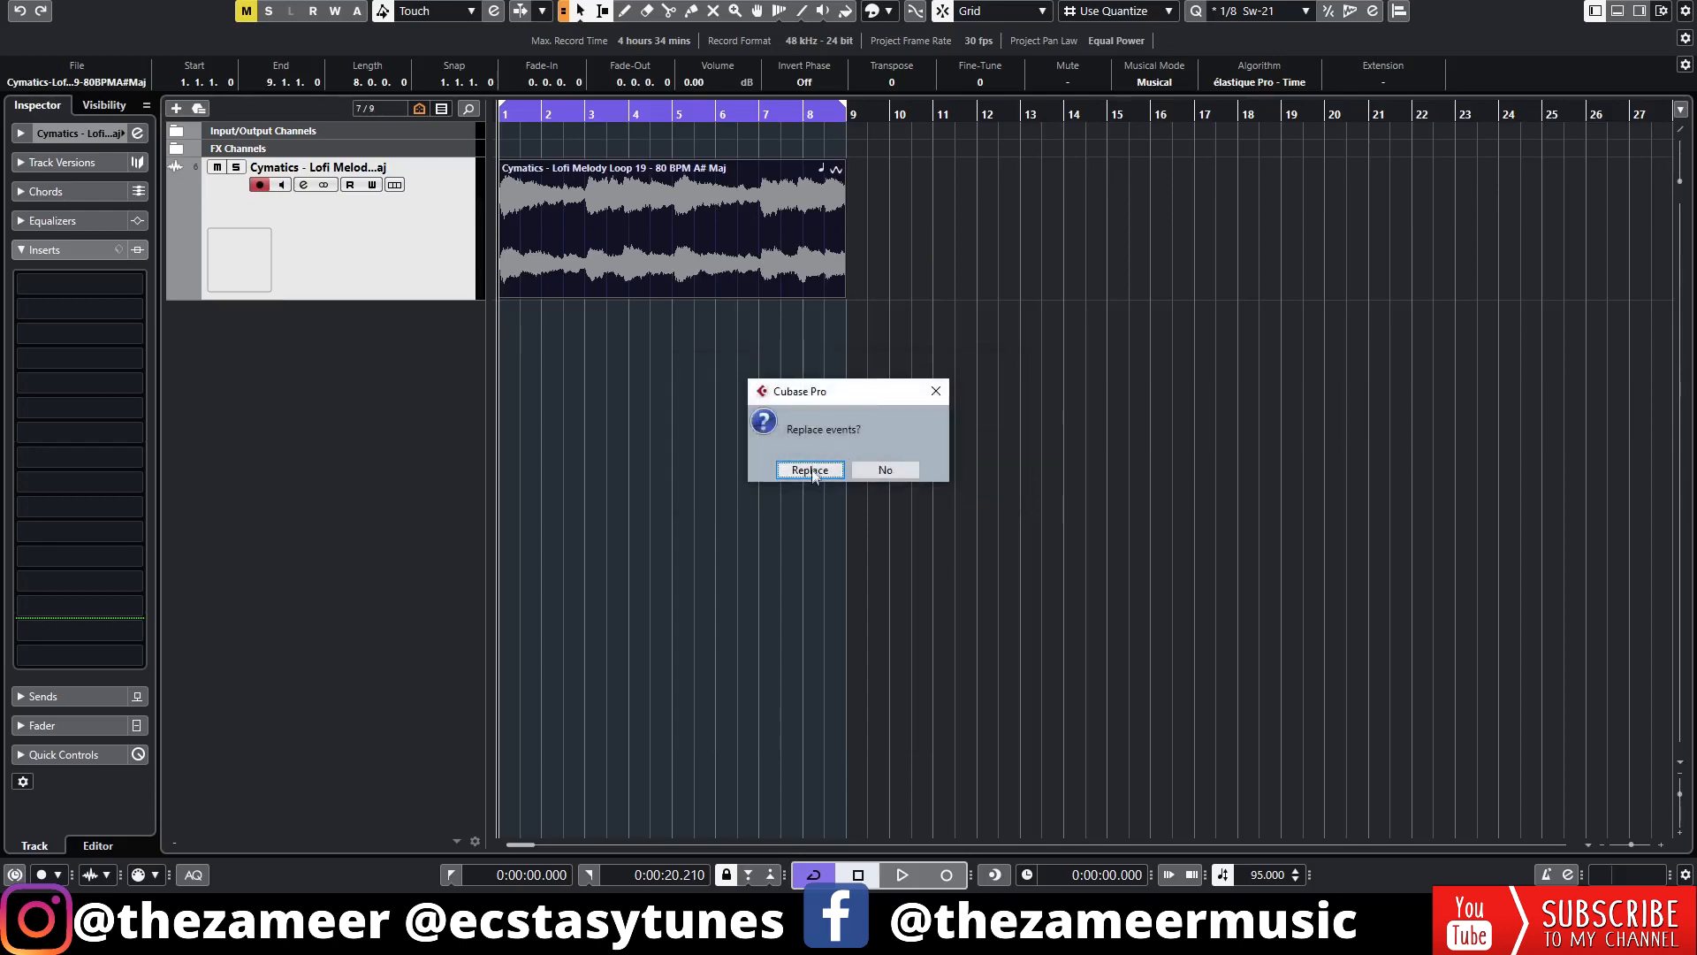
pyautogui.click(808, 469)
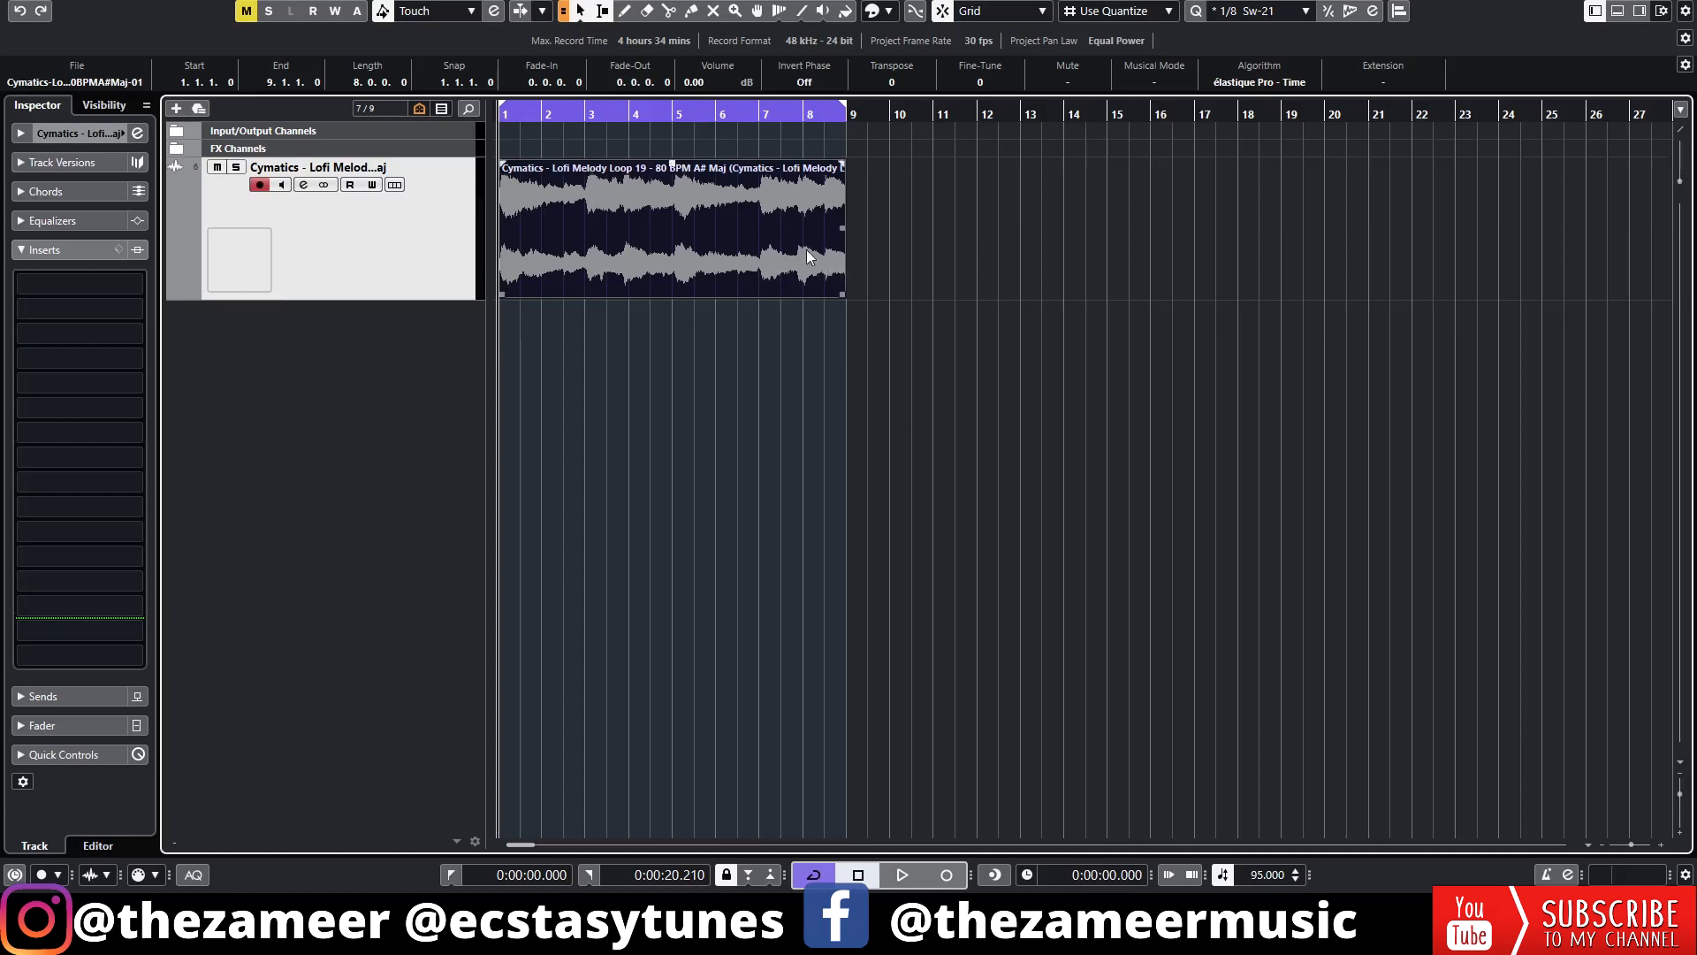
# Step: Show Sampler Control and load the bounced melody loop into it as a new sampler track
pyautogui.click(1618, 13)
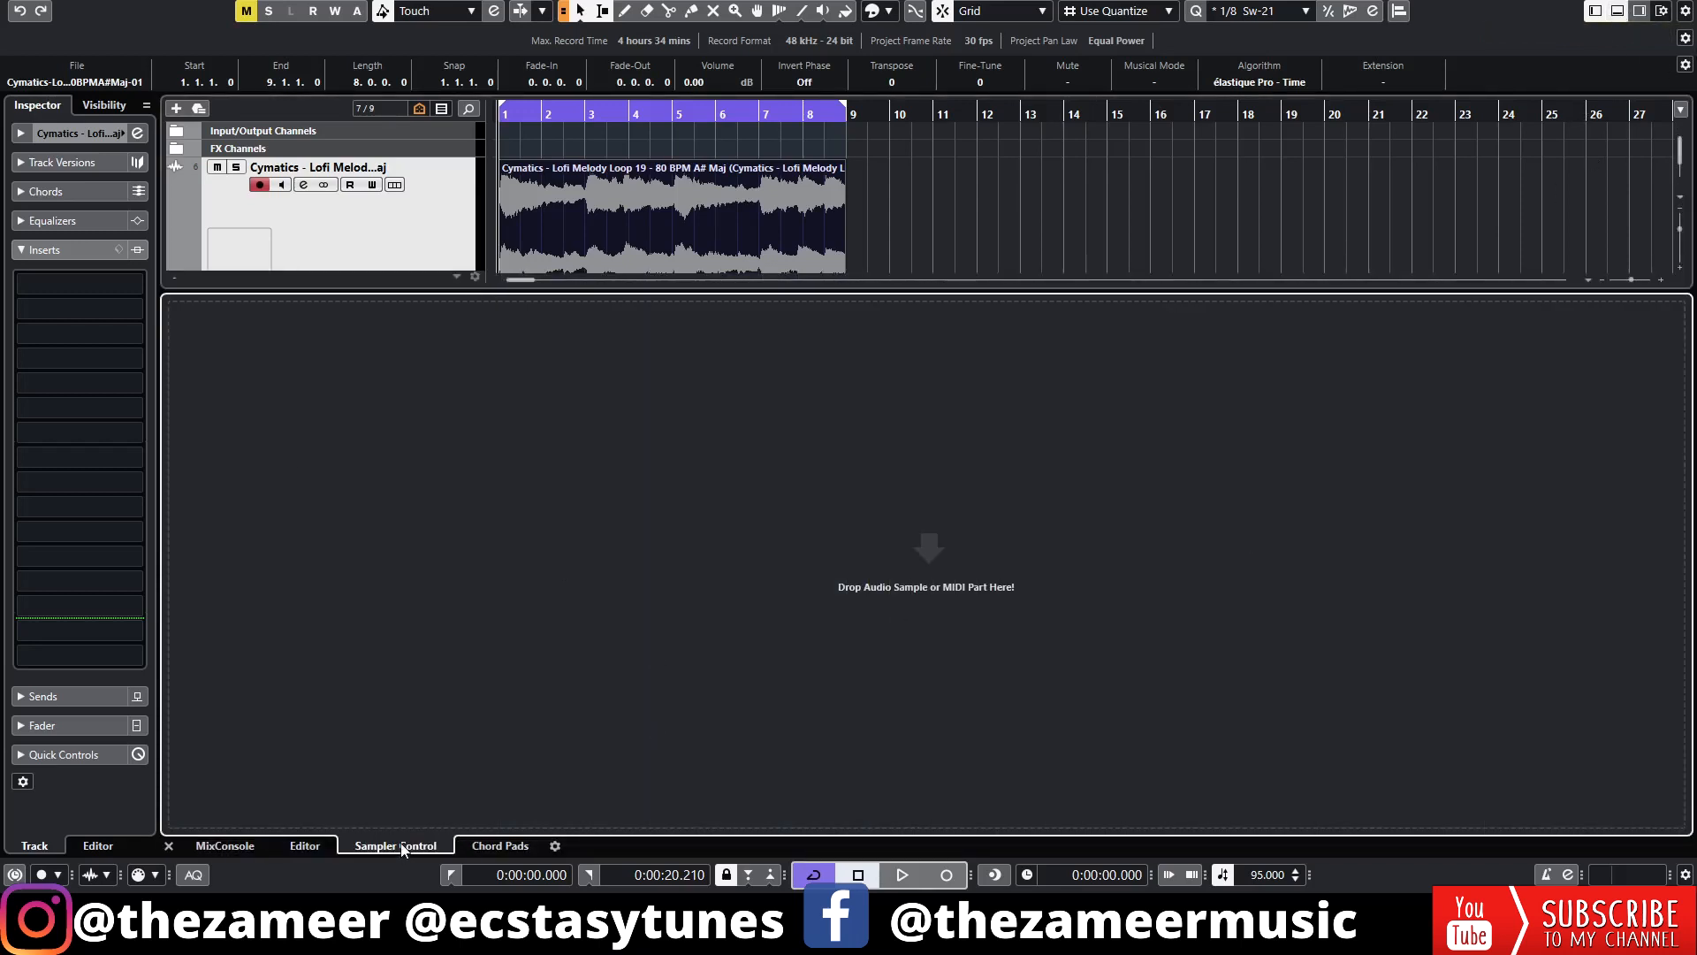
pyautogui.moveTo(682, 236); pyautogui.dragTo(680, 477)
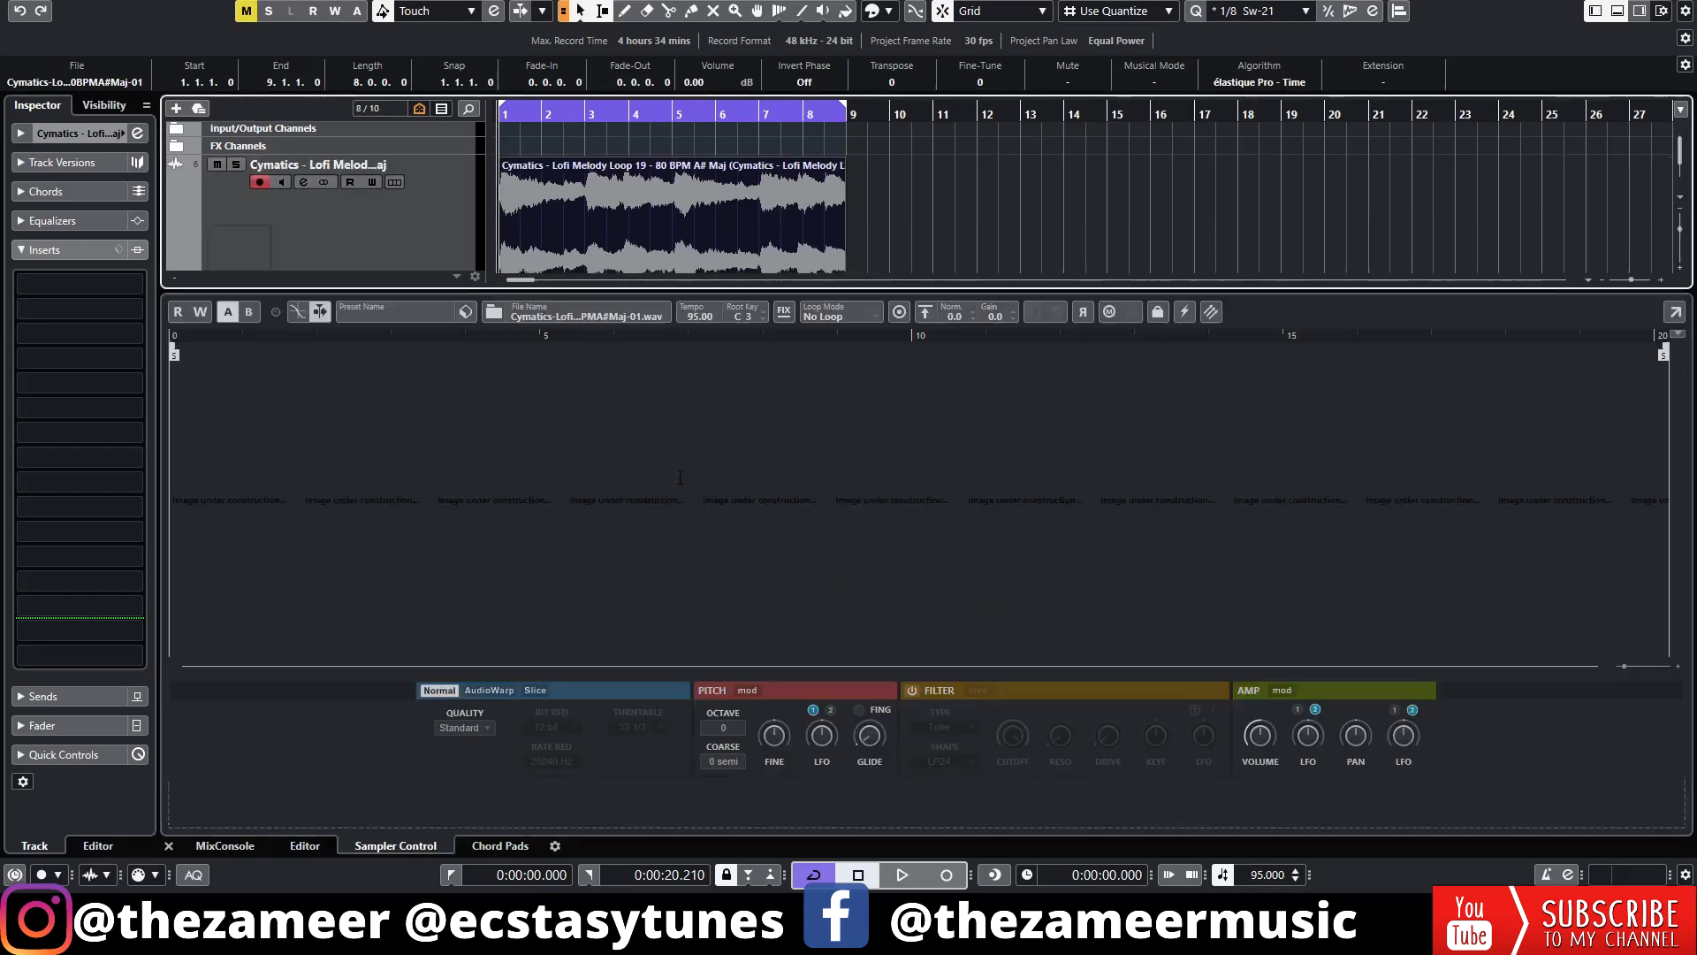
pyautogui.scroll(-2, 595, 229)
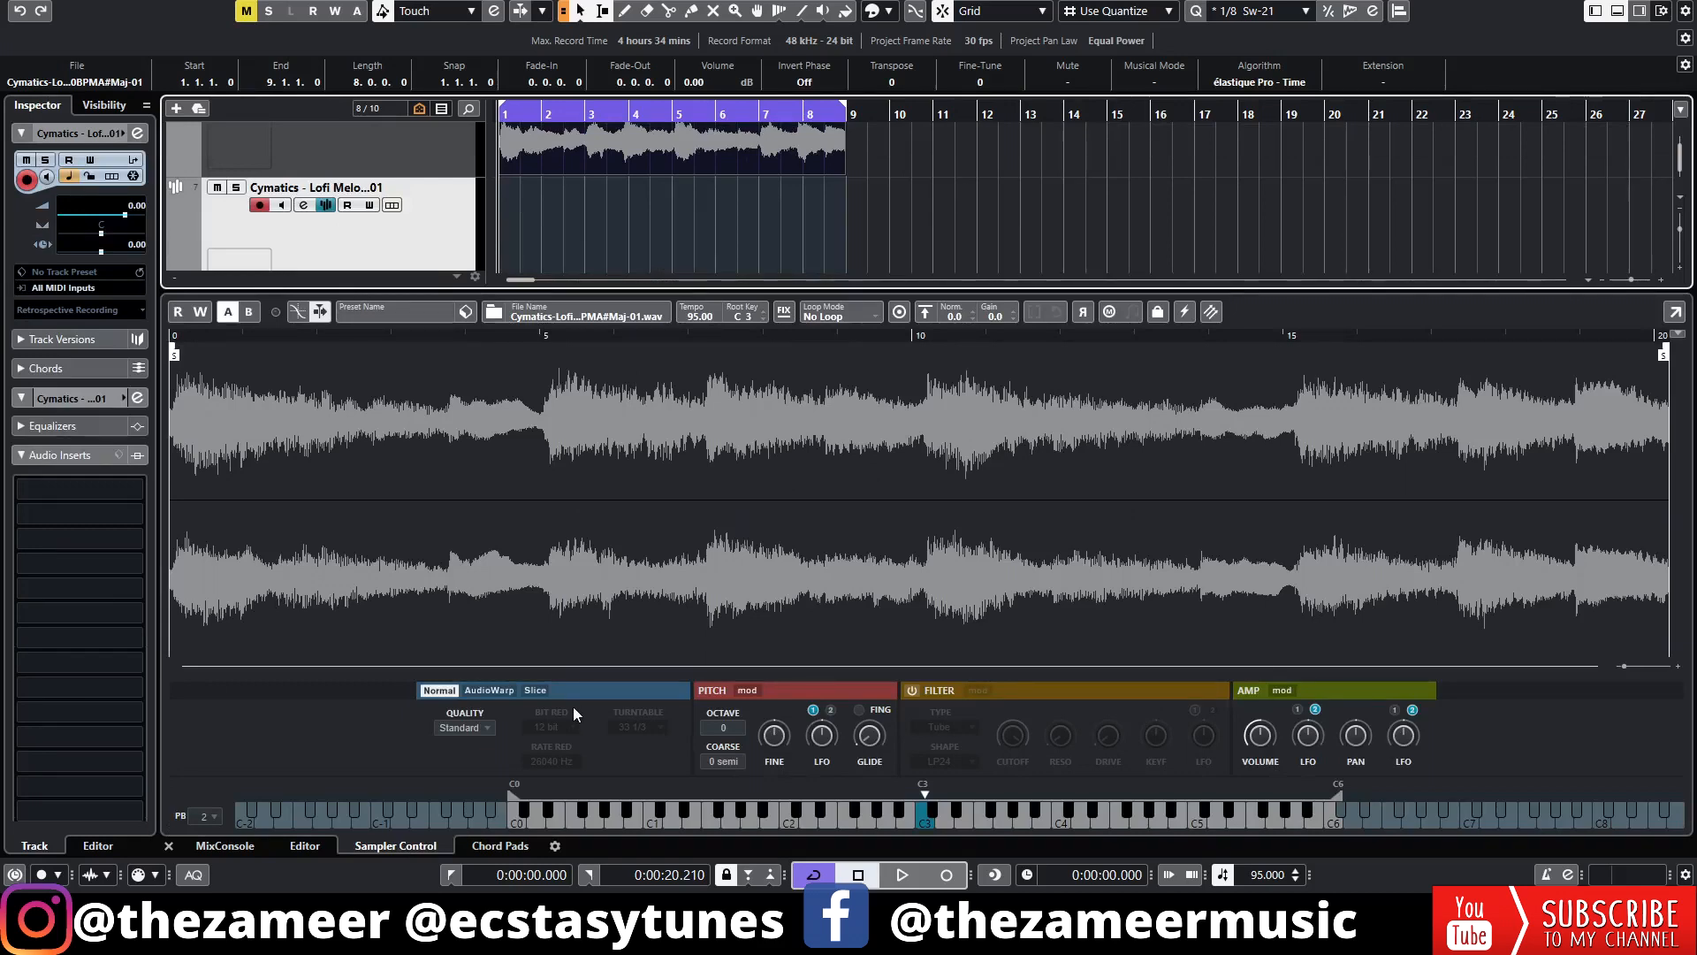
# Step: Switch the sampler to Slice playback and set its slicing mode to Grid
pyautogui.click(535, 690)
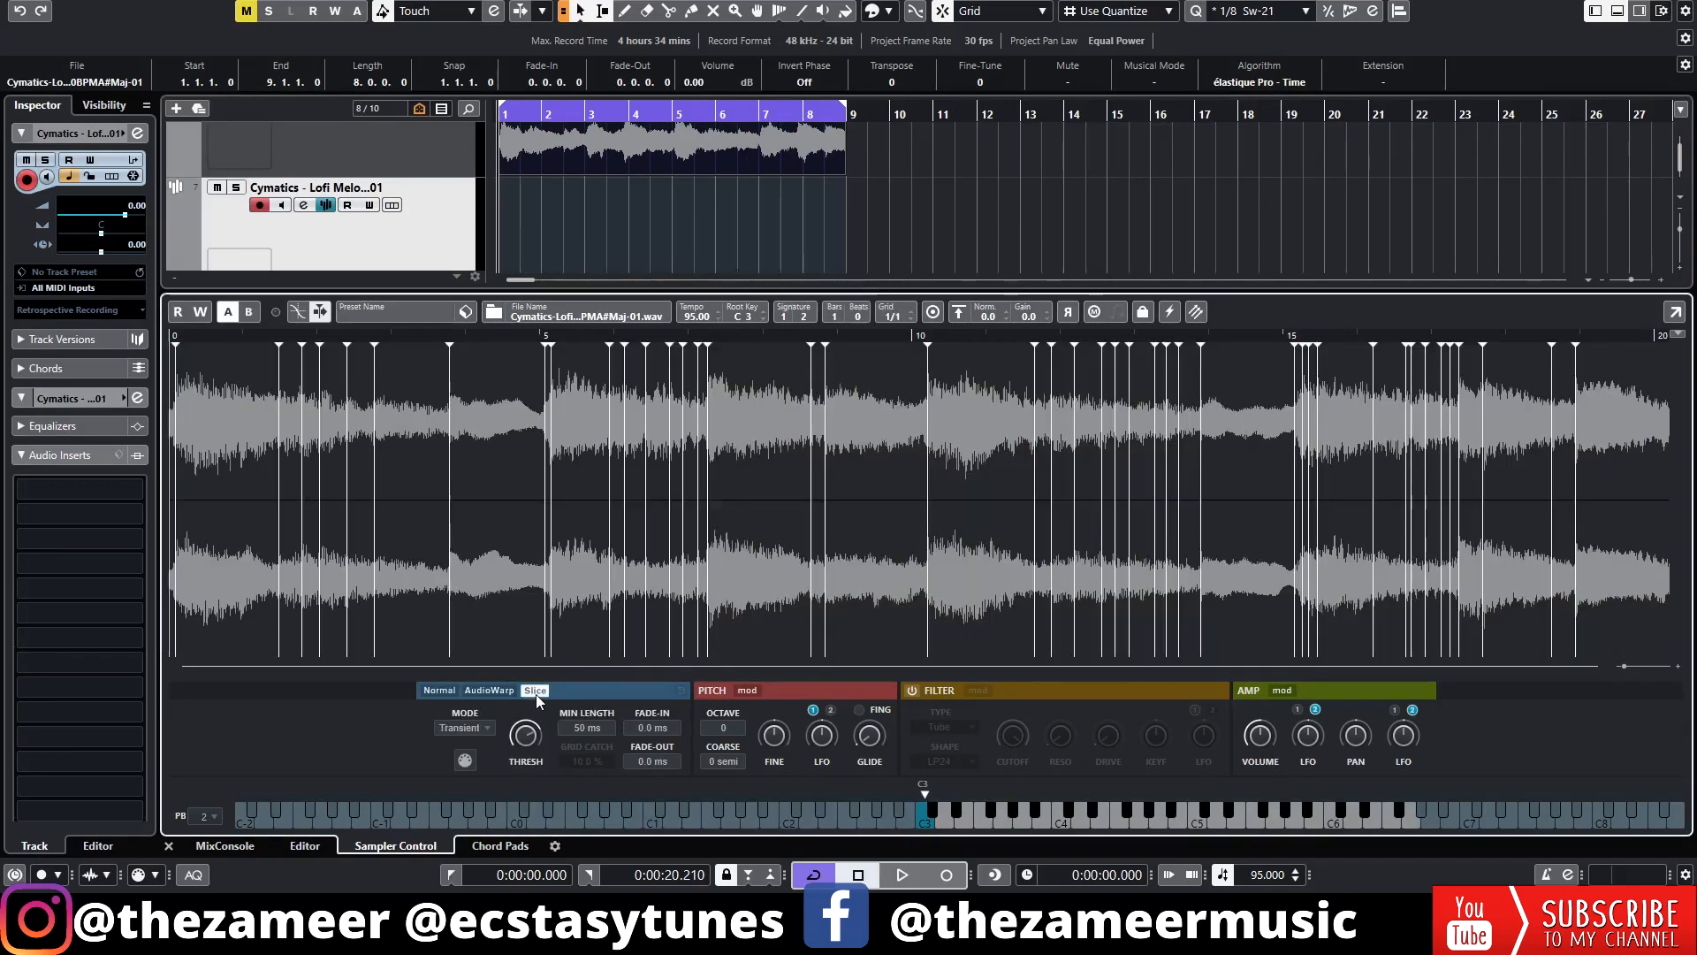
pyautogui.click(486, 729)
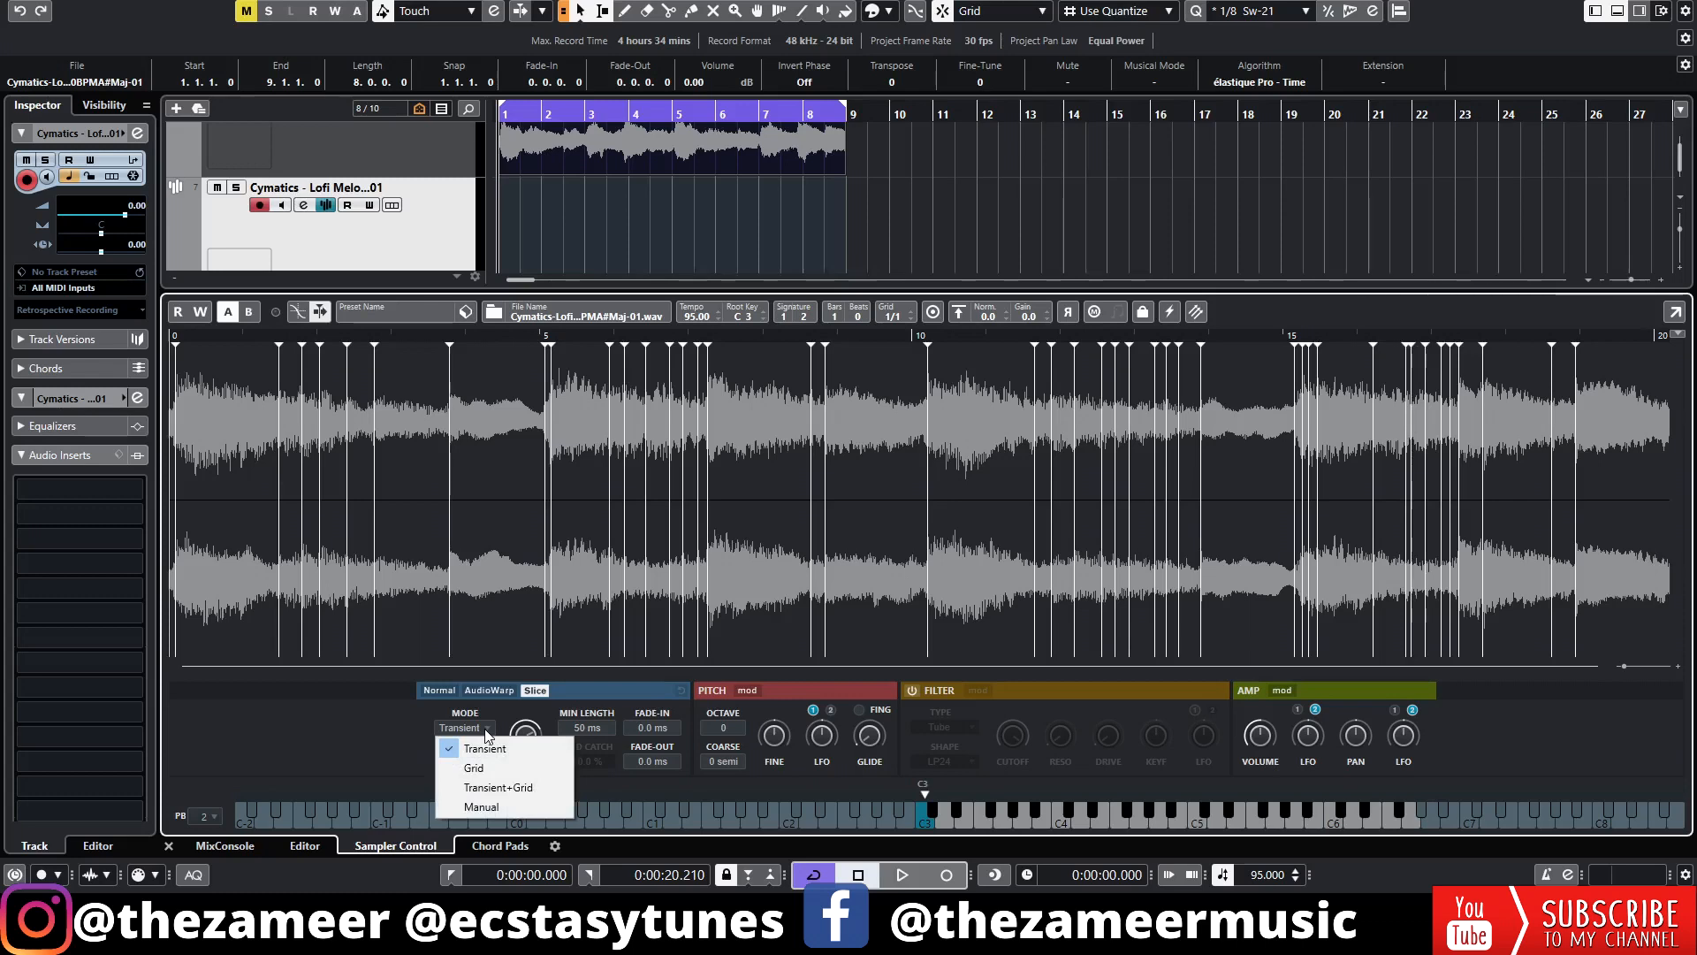
pyautogui.click(490, 767)
# Step: Compare the Transient+Grid and Transient slicing modes and return to Grid
pyautogui.click(488, 730)
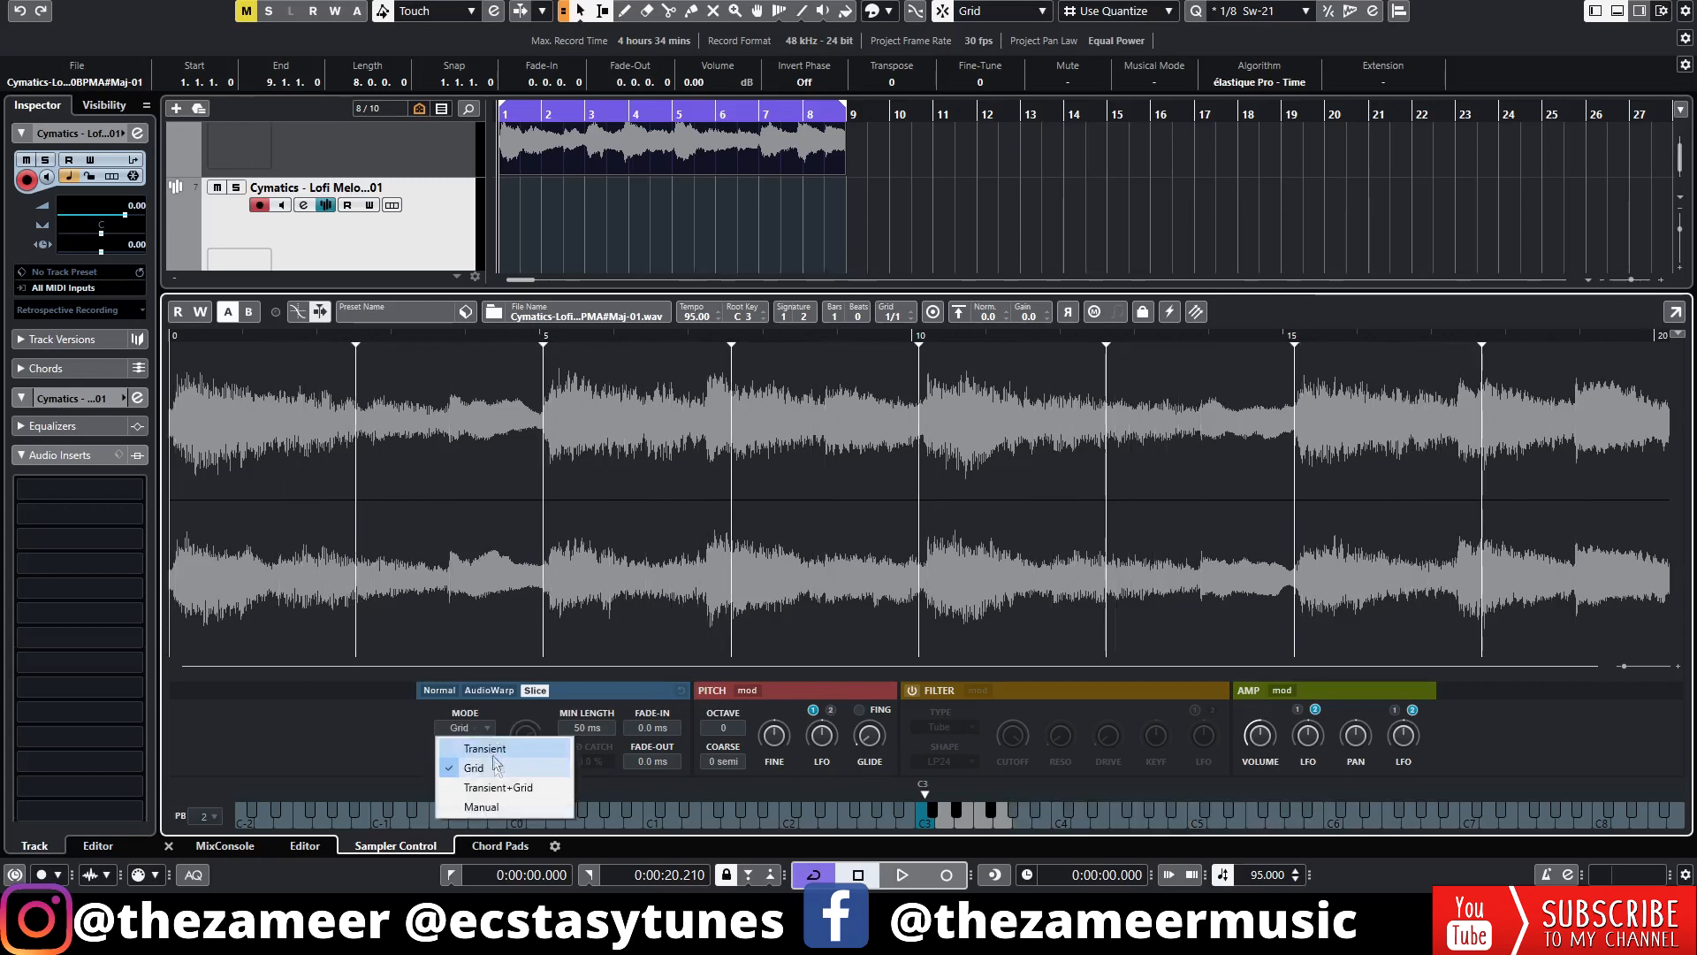
pyautogui.click(495, 787)
pyautogui.click(491, 729)
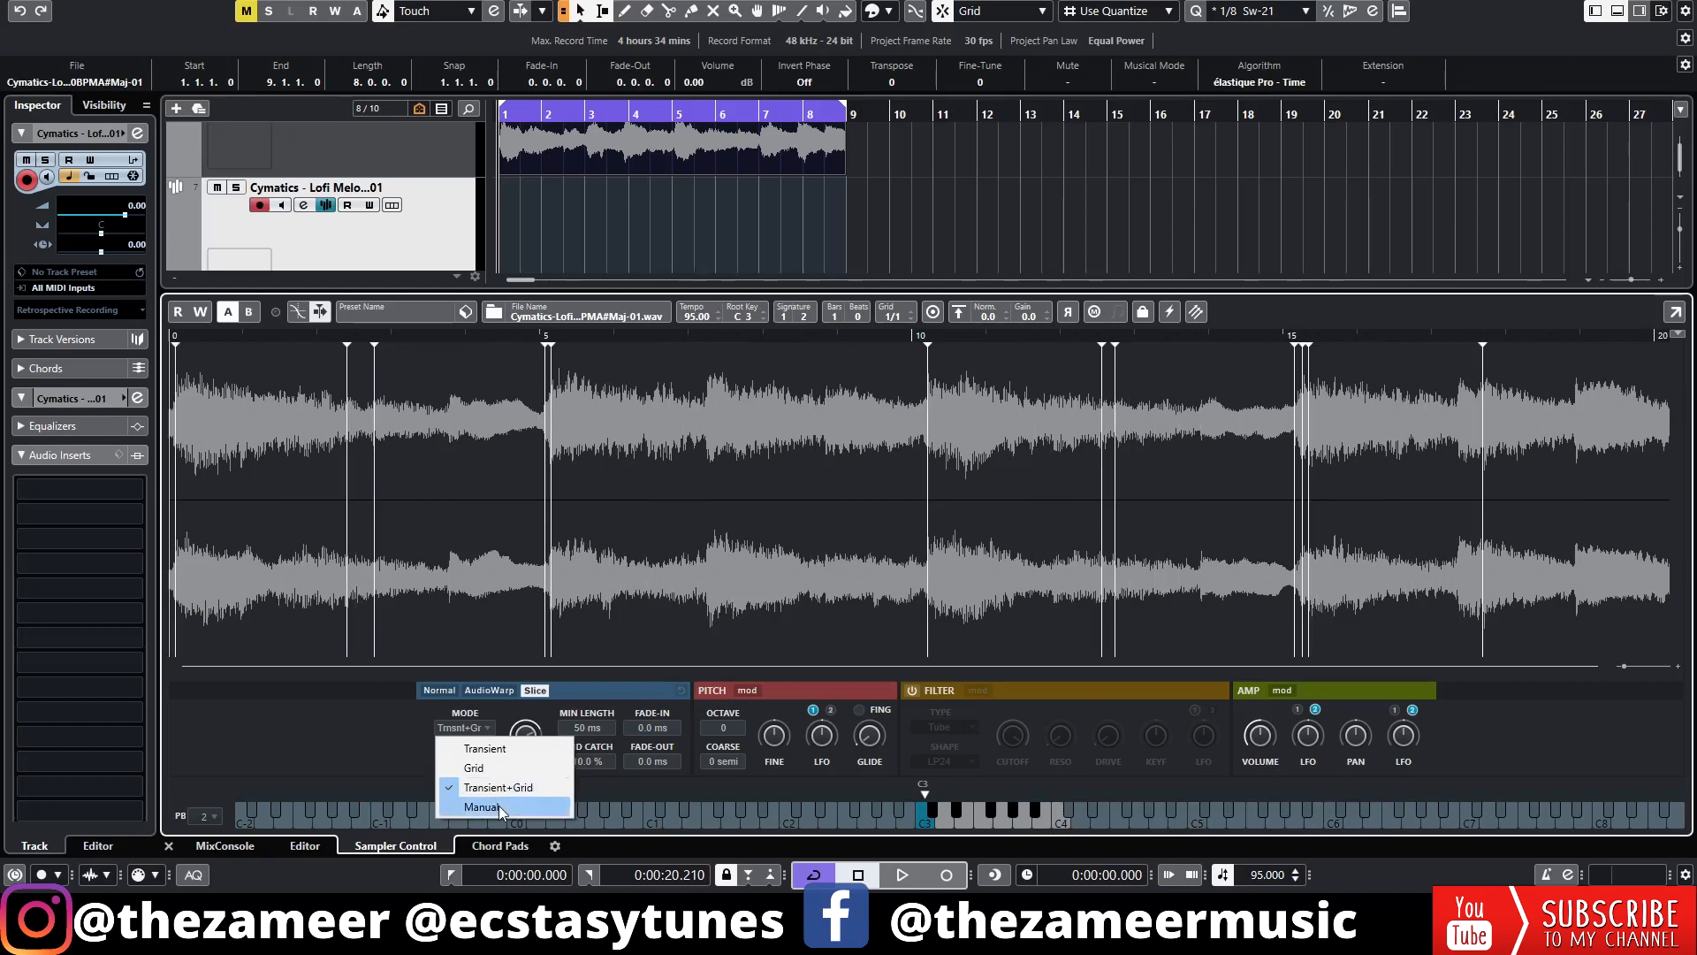
pyautogui.click(484, 767)
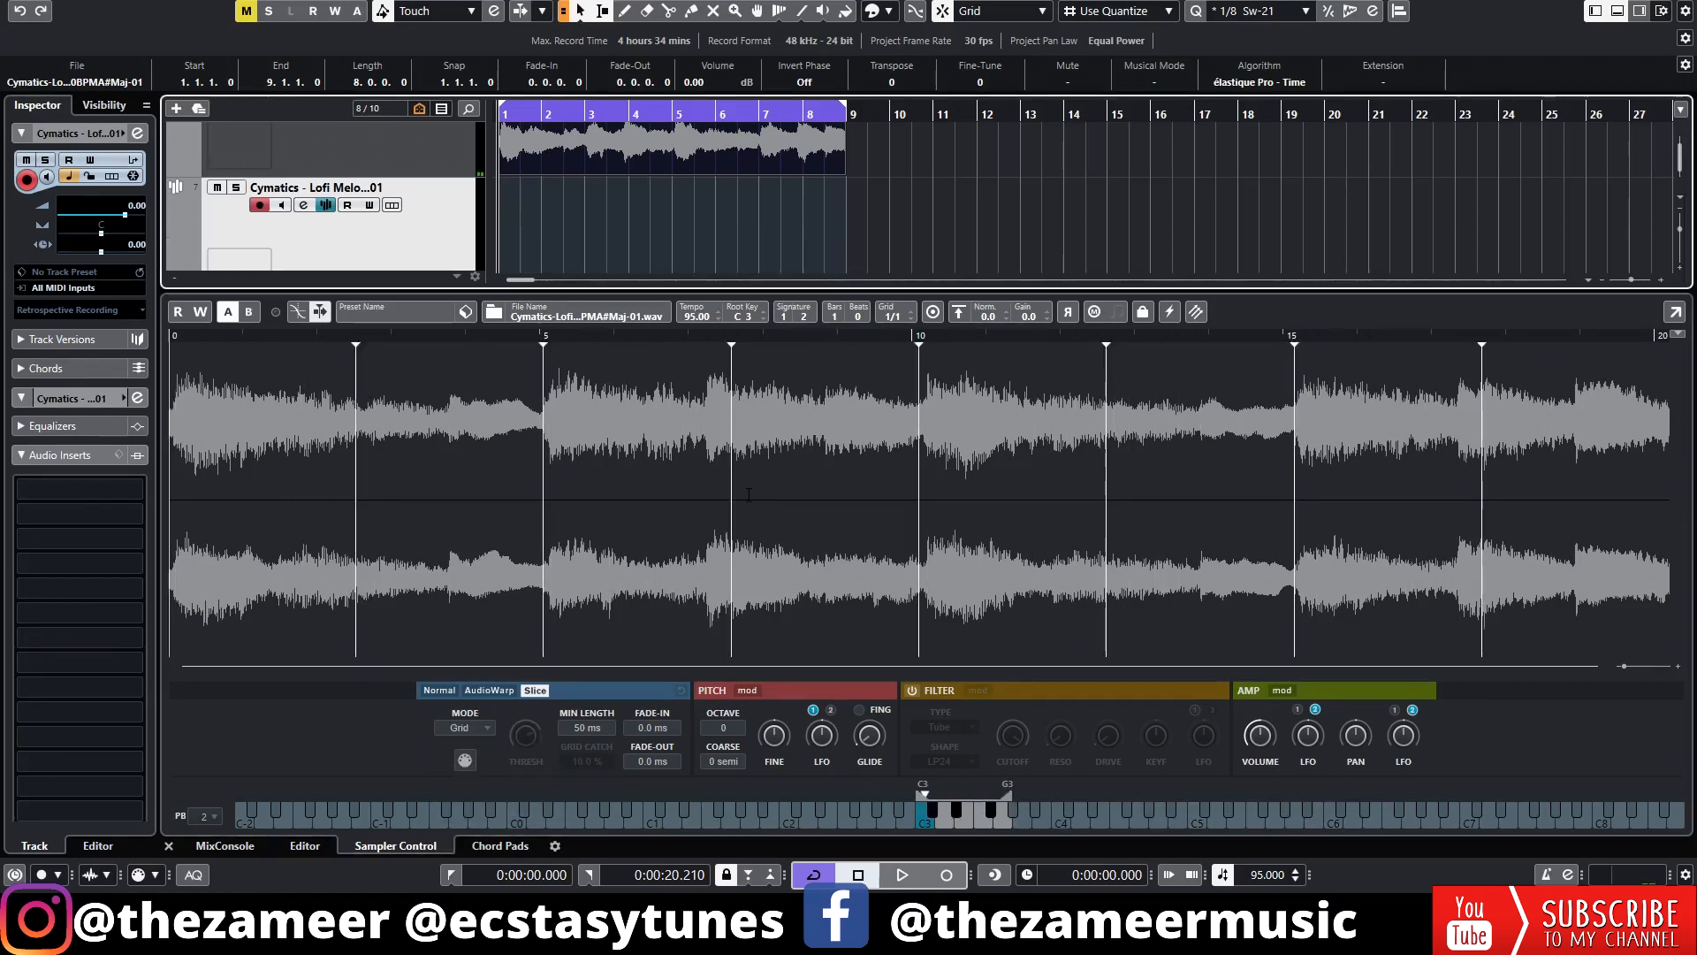
pyautogui.click(483, 724)
pyautogui.click(481, 745)
pyautogui.click(485, 730)
pyautogui.click(484, 767)
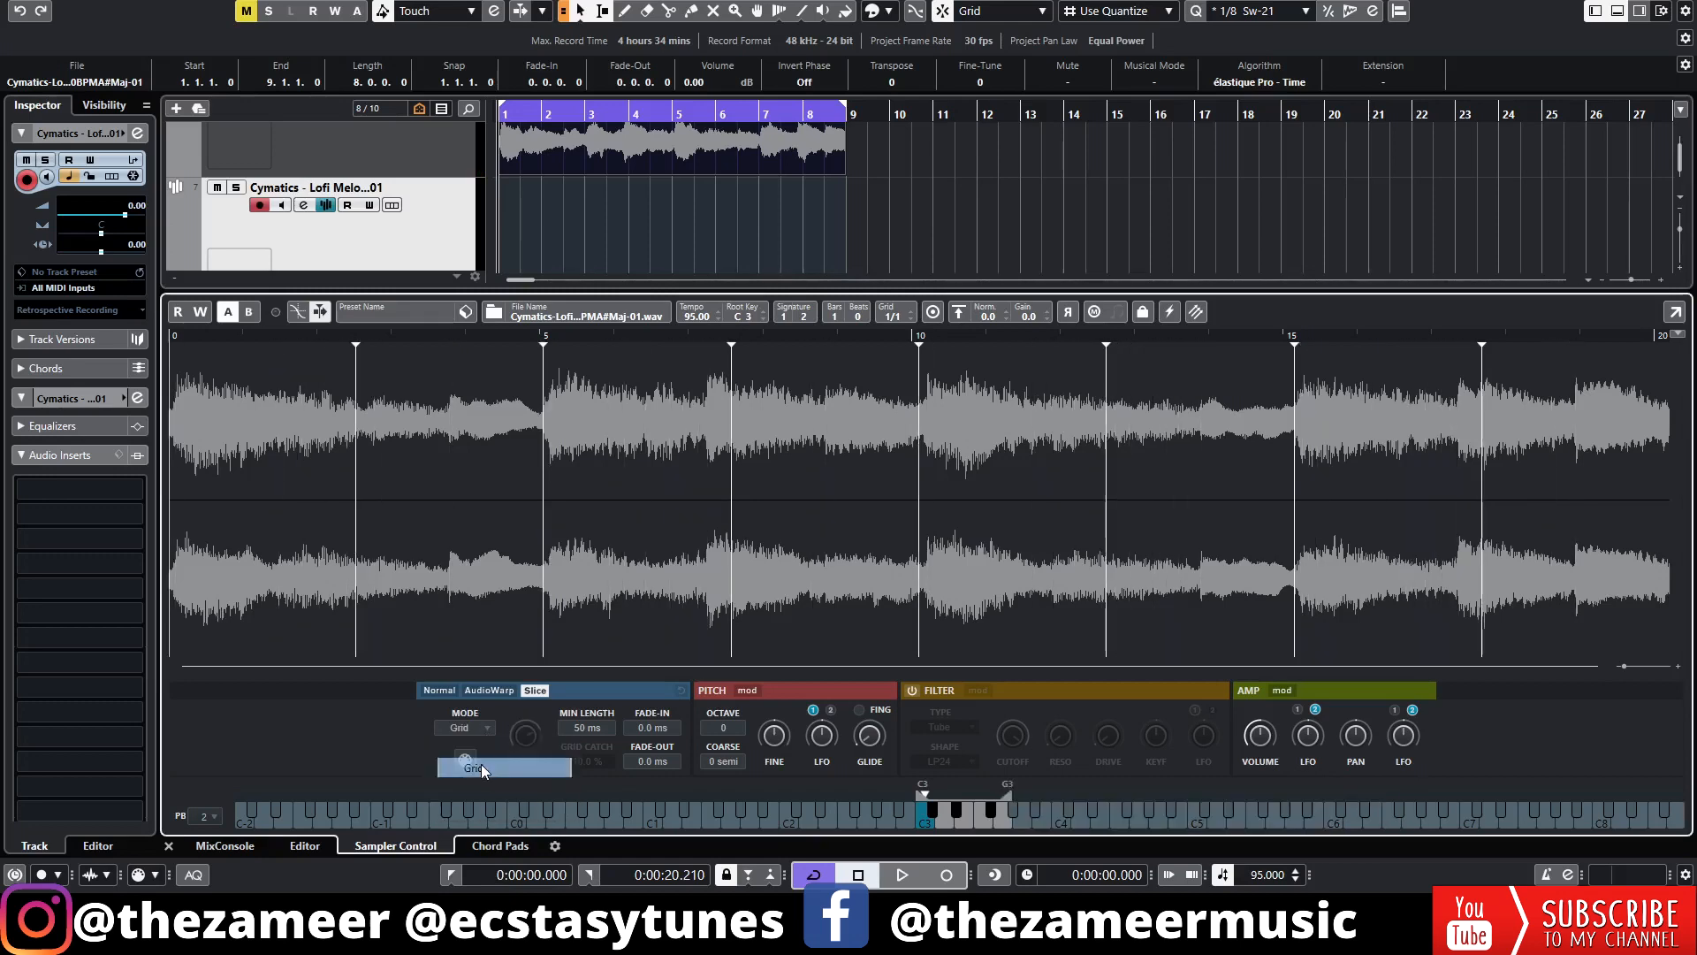
# Step: Set the slicing grid to 1/2 and audition the slices on the sampler keyboard
pyautogui.click(909, 313)
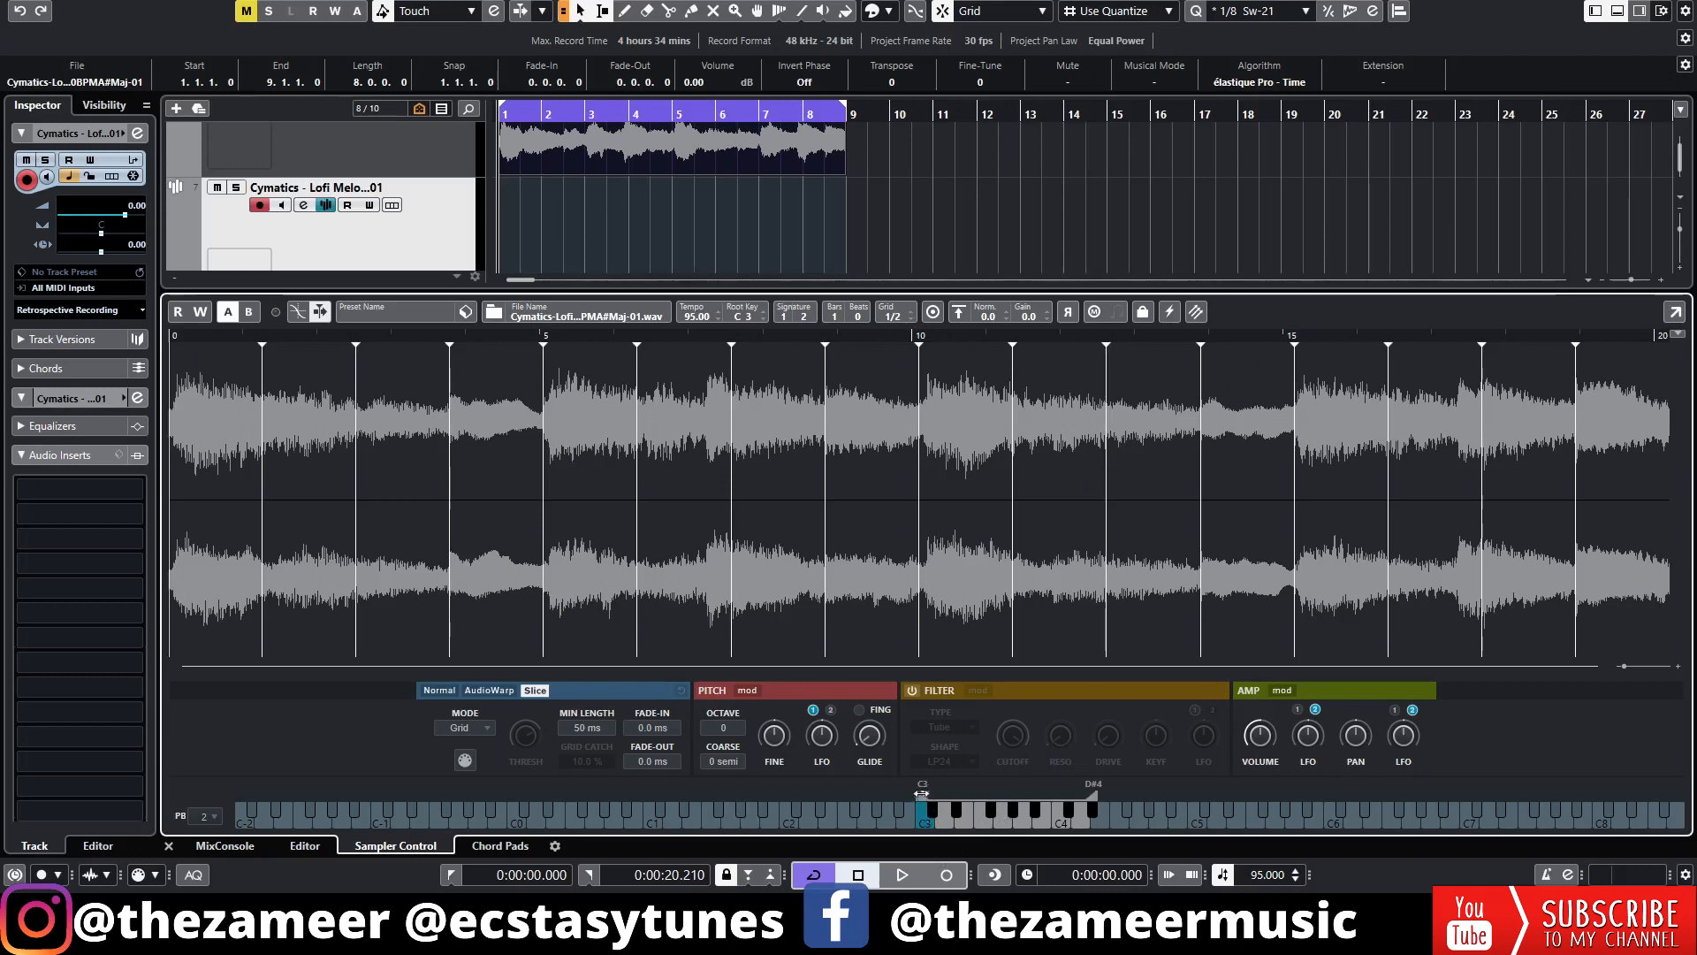
pyautogui.click(1007, 808)
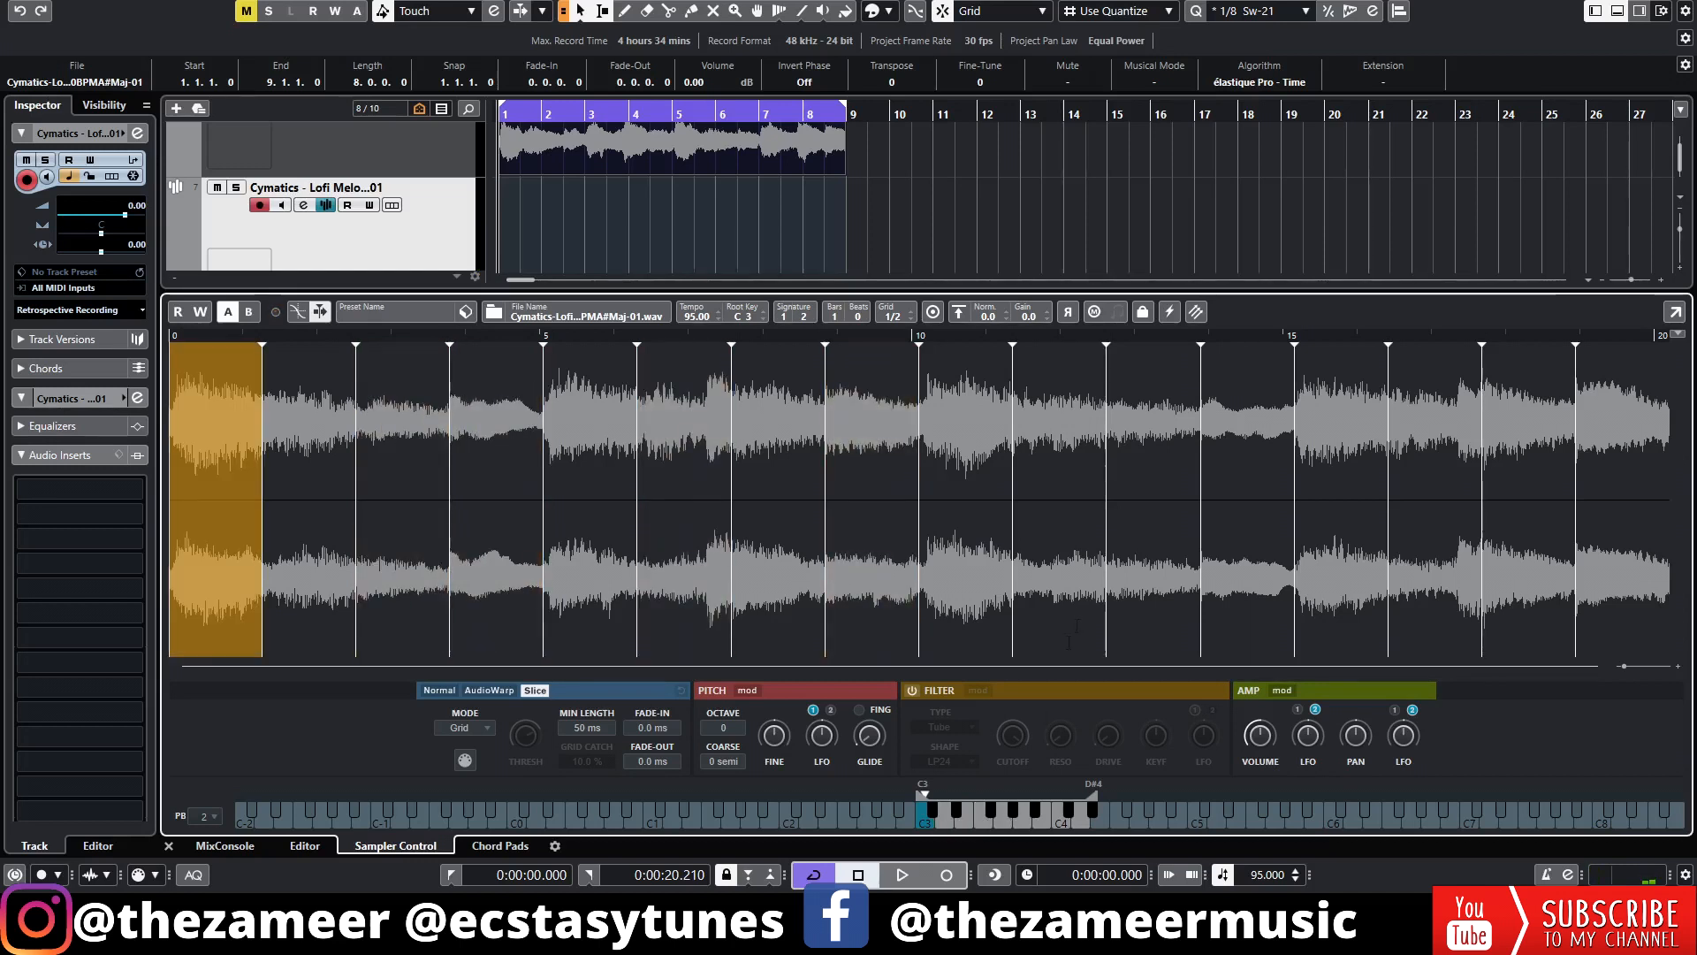
# Step: Mute the original audio track and record a slice performance on the sampler track over the eight-bar cycle
pyautogui.scroll(2, 265, 187)
pyautogui.click(217, 165)
pyautogui.scroll(-3, 672, 243)
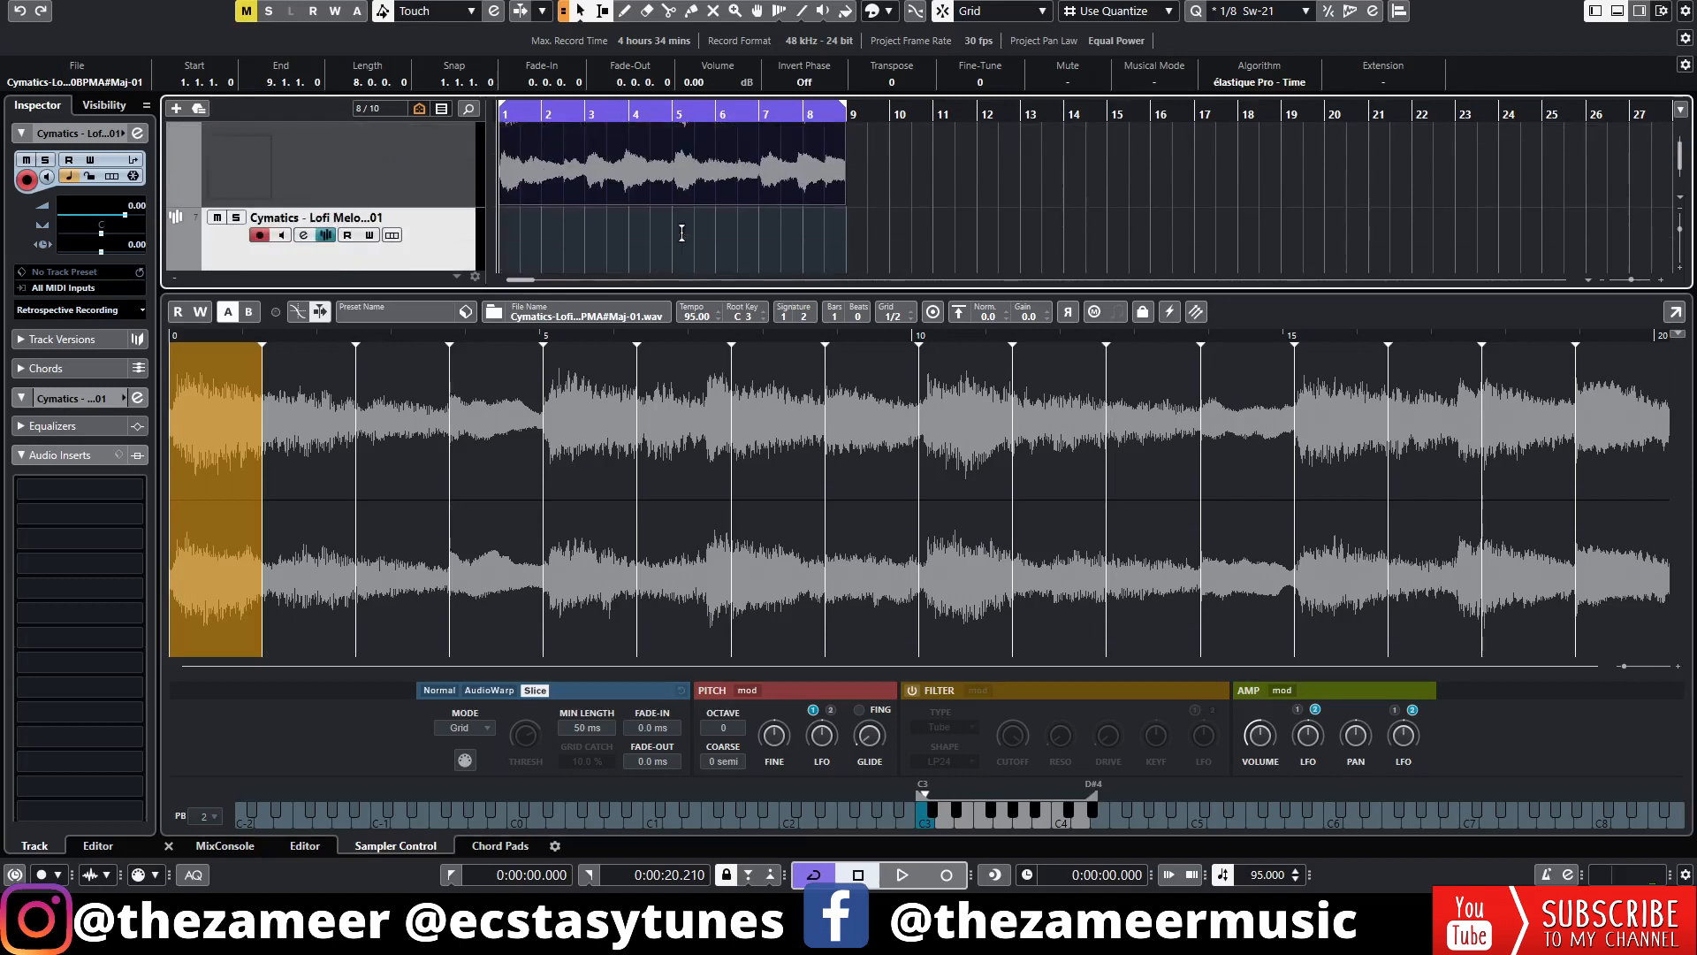
pyautogui.press('KP_Multiply')
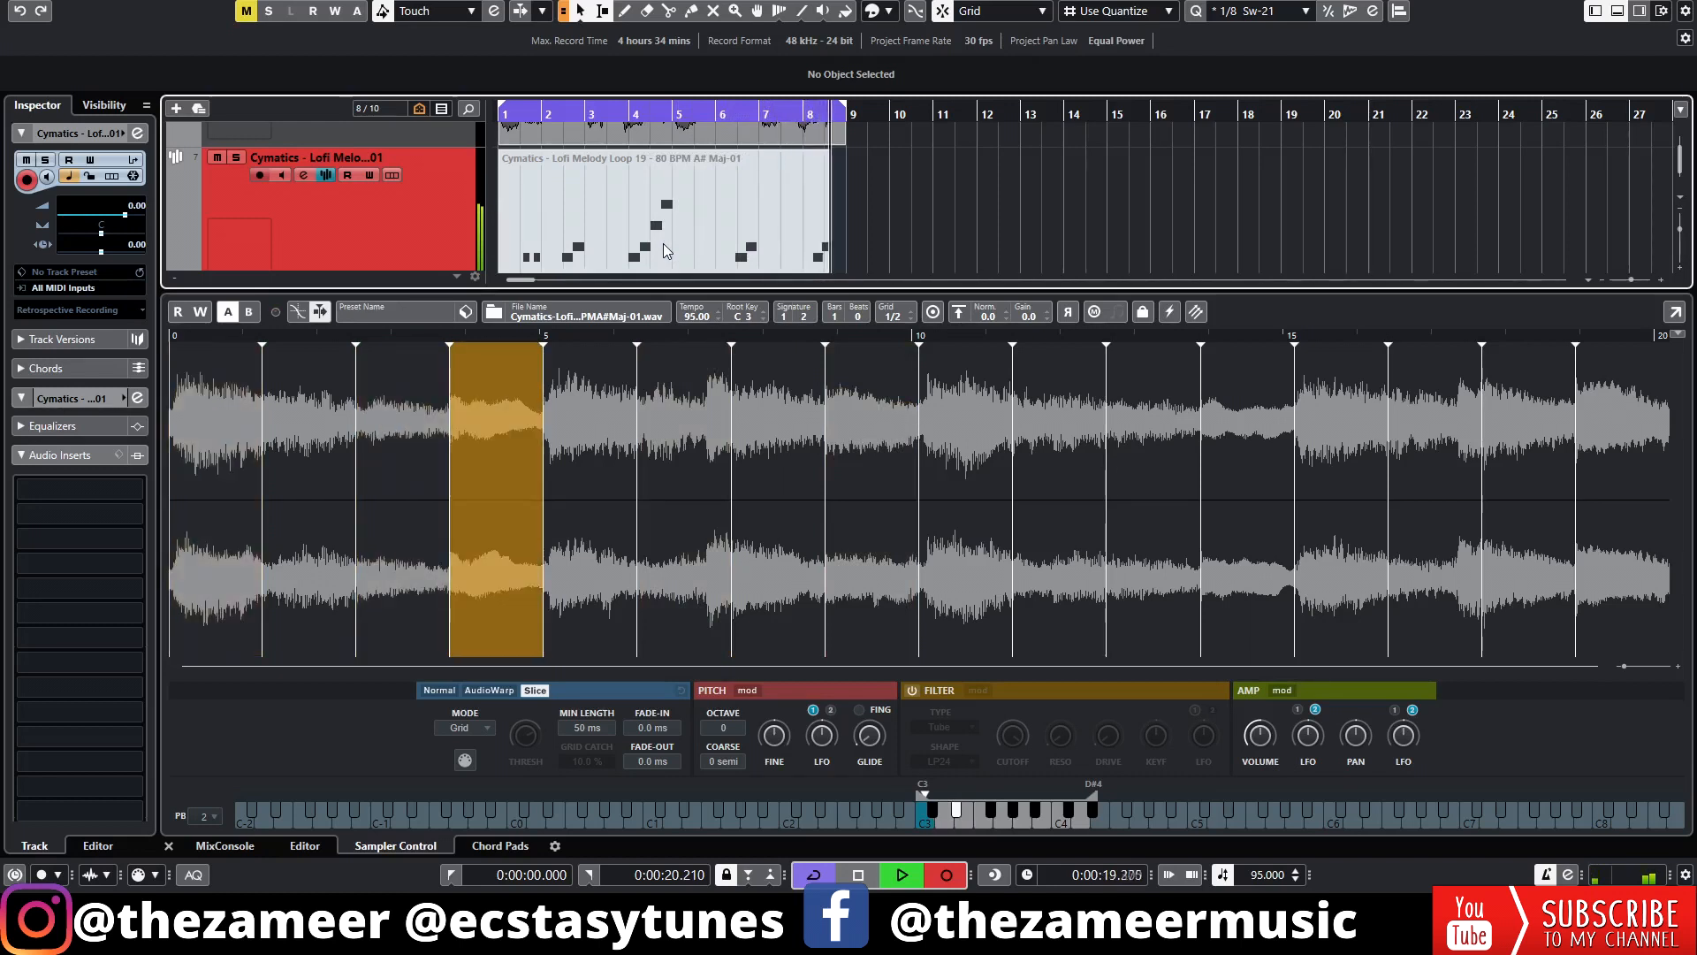
pyautogui.click(663, 242)
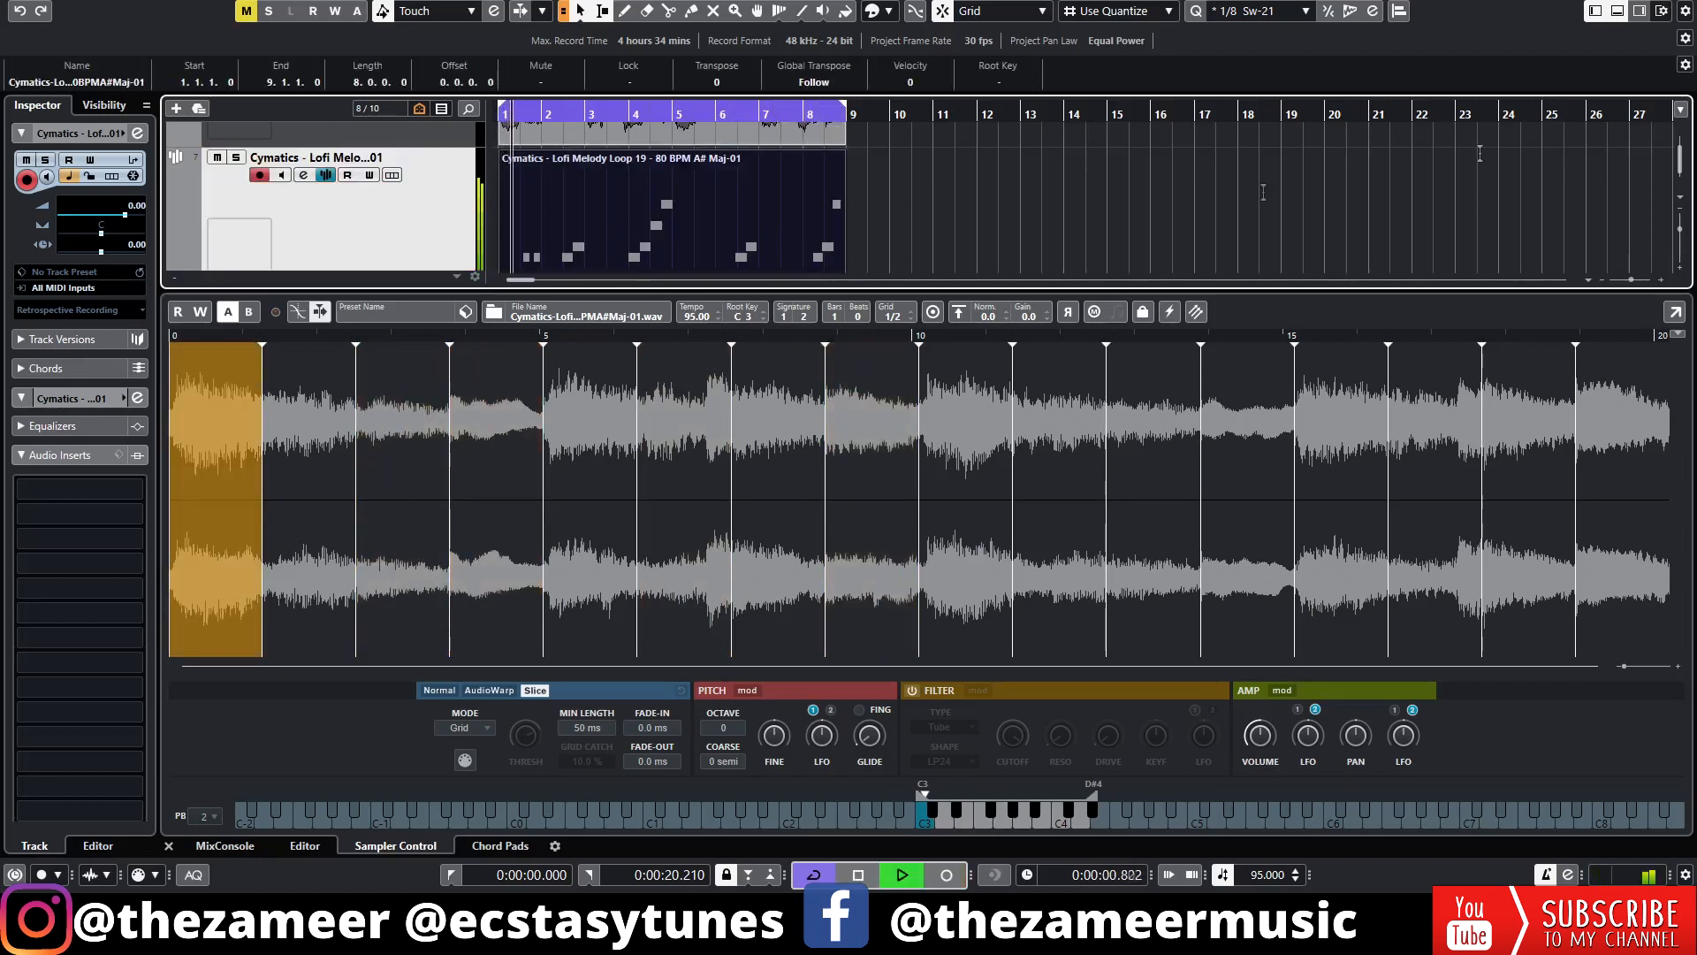
# Step: Hide the sampler editor, deselect the recorded part and stop playback
pyautogui.click(1617, 11)
pyautogui.click(990, 451)
pyautogui.press('space')
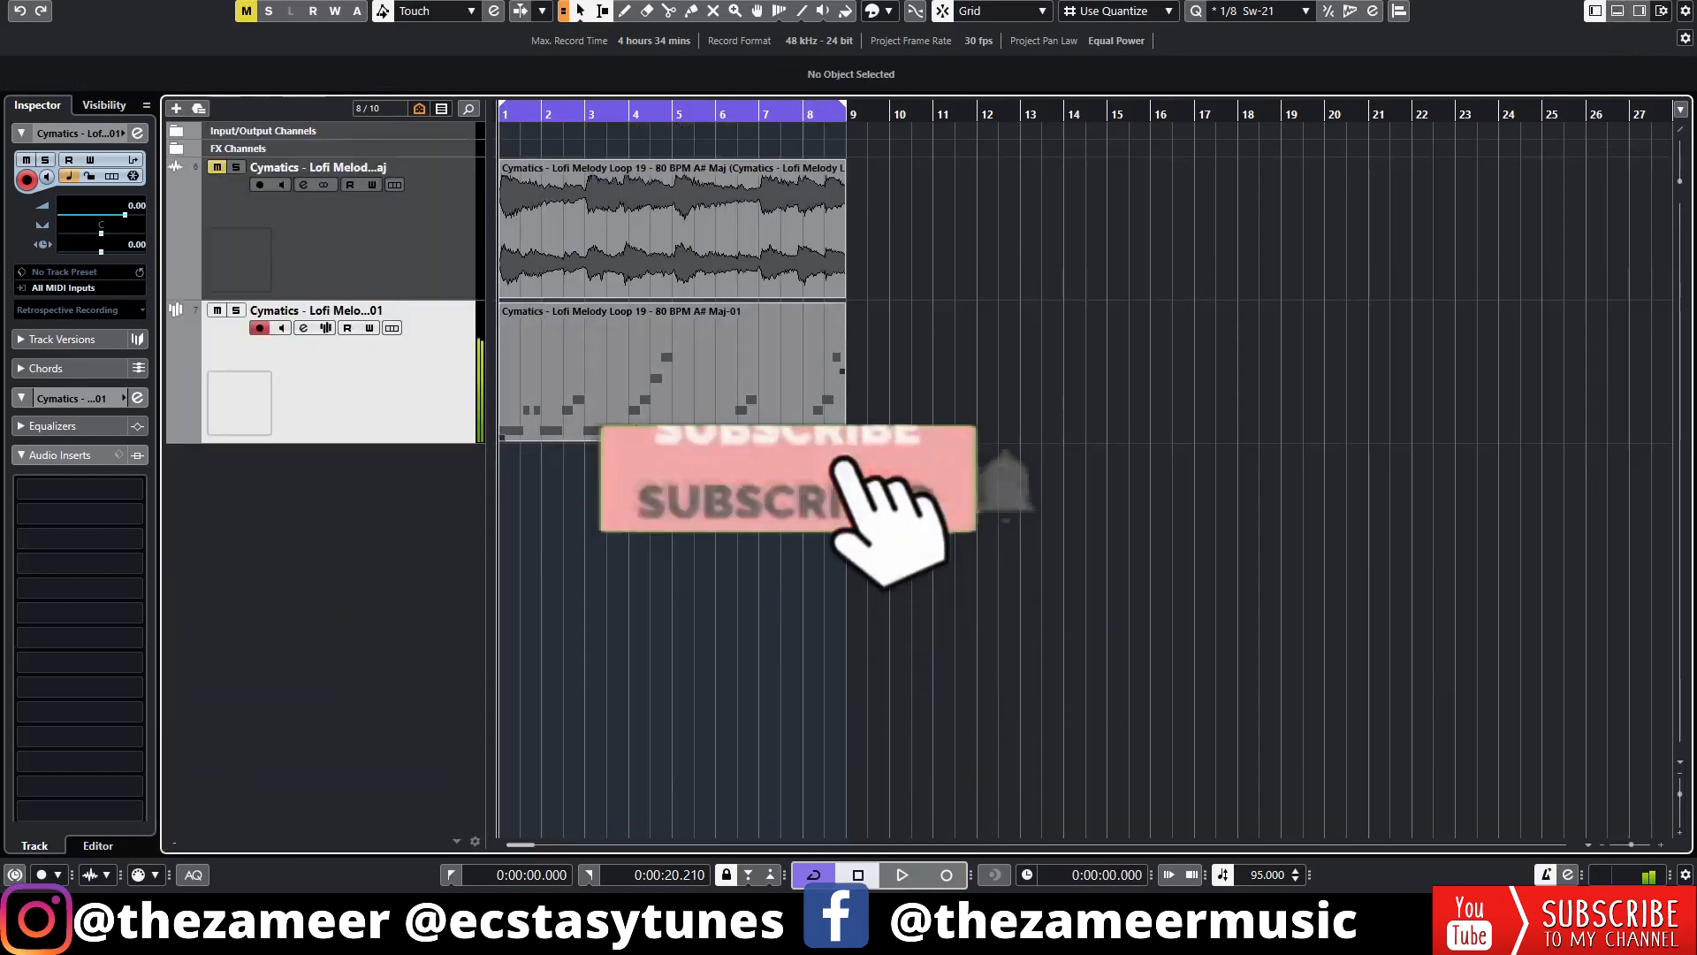
# Step: Open the recorded part in the Key Editor, quantize all notes to 1/8 with 21% swing, and play it back
pyautogui.doubleClick(636, 389)
pyautogui.press('h')
pyautogui.hotkey('ctrl', 'a')
pyautogui.press('space')
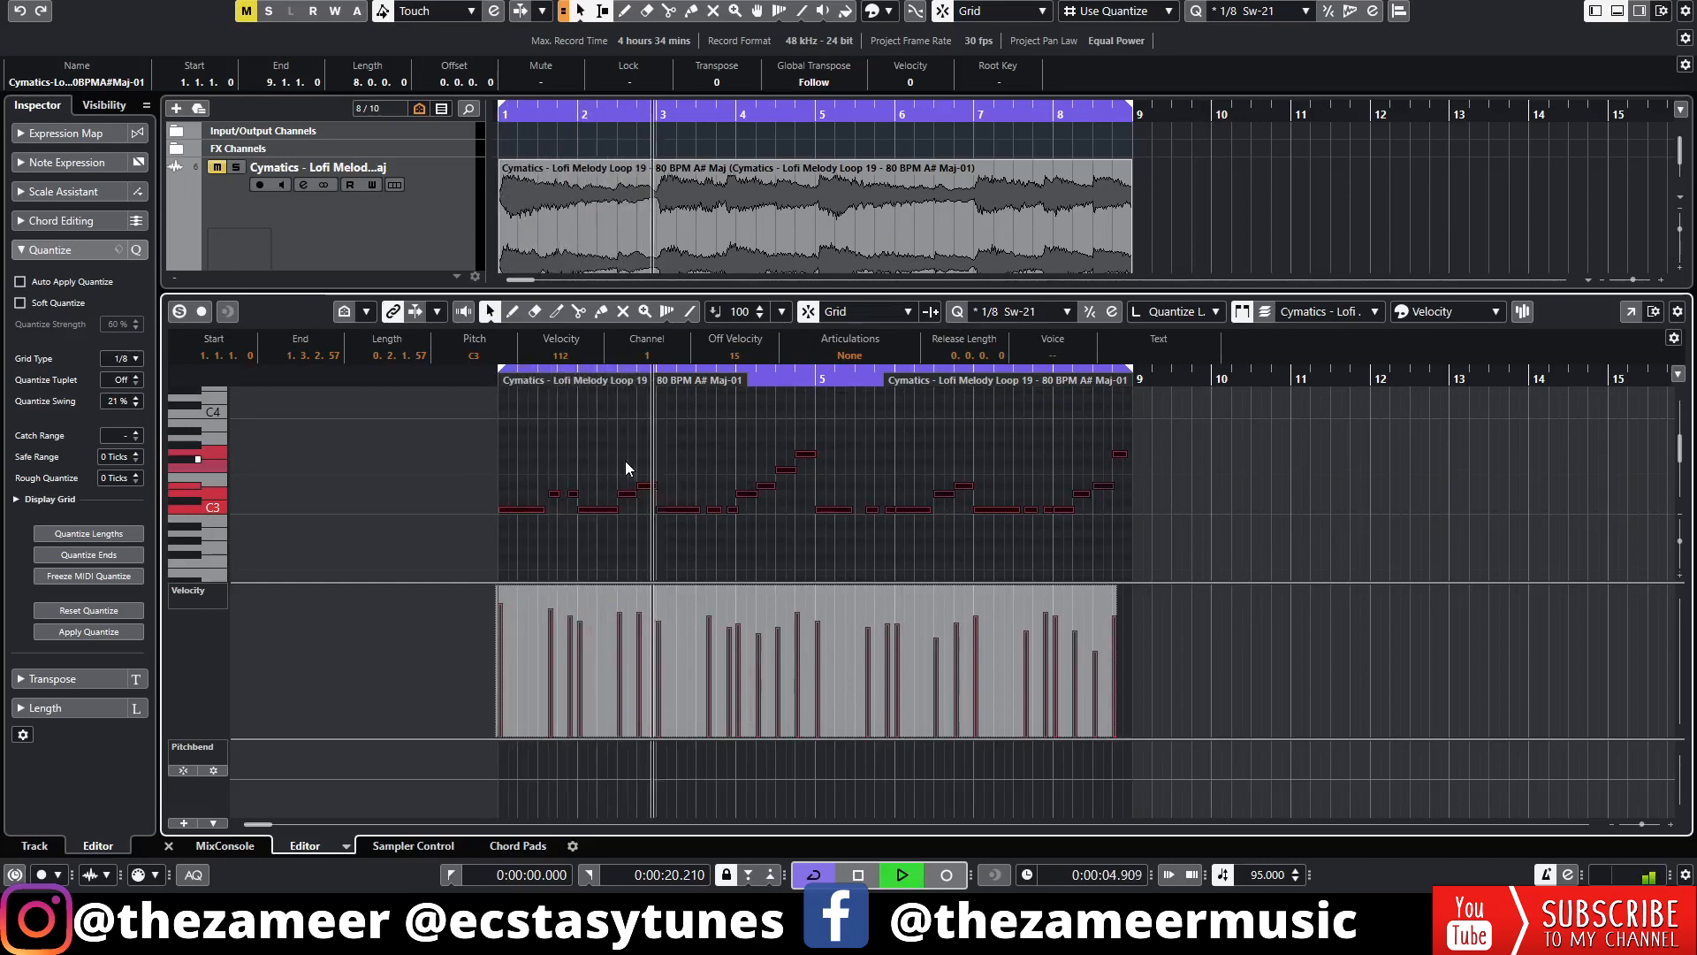
pyautogui.click(782, 453)
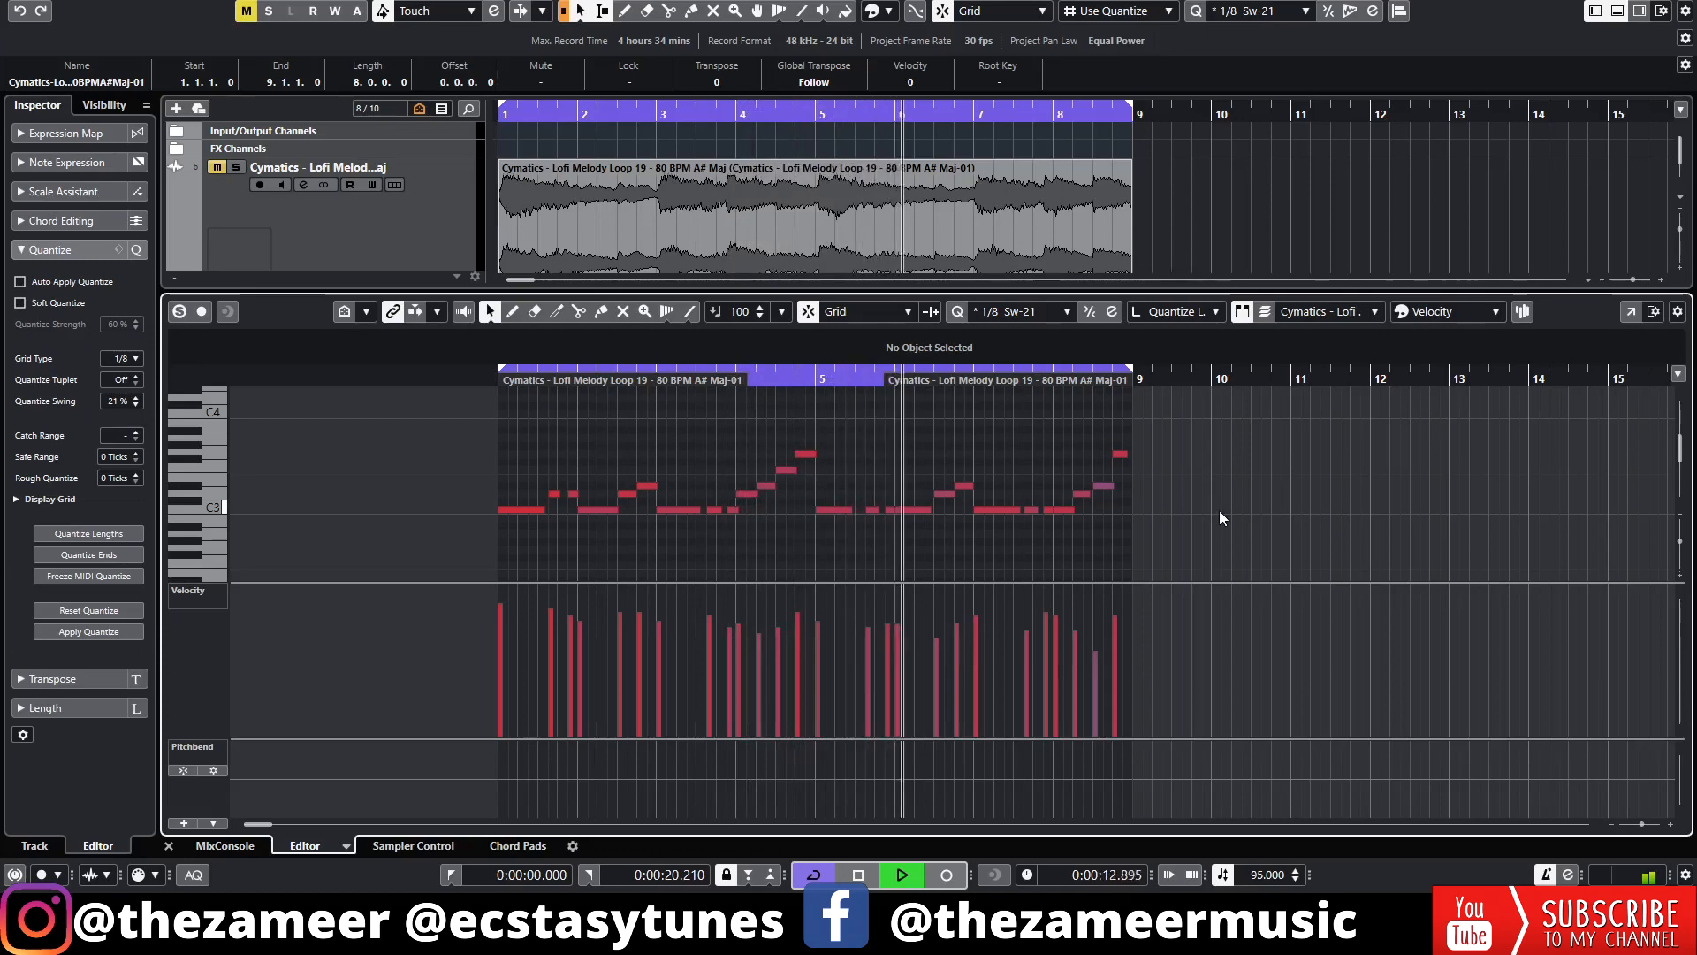
# Step: Shorten the C3 note just before bar 6 to end ahead of the next note, and replay the passage
pyautogui.scroll(4, 877, 525)
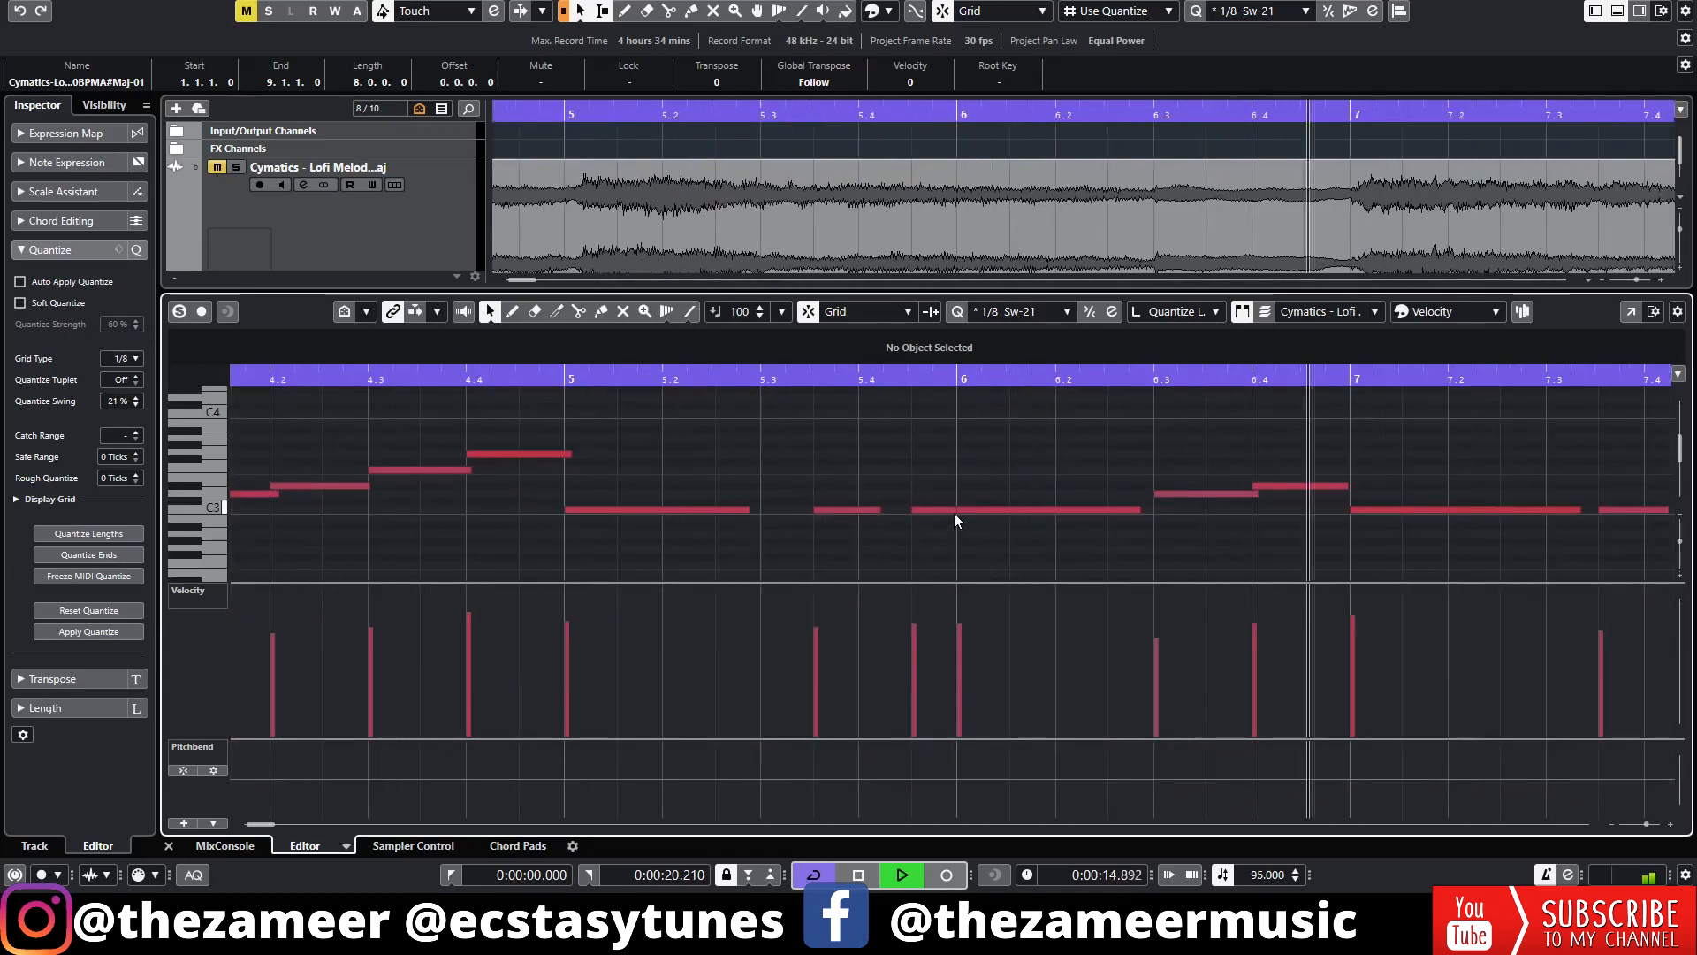
pyautogui.click(936, 510)
pyautogui.scroll(-5, 1009, 509)
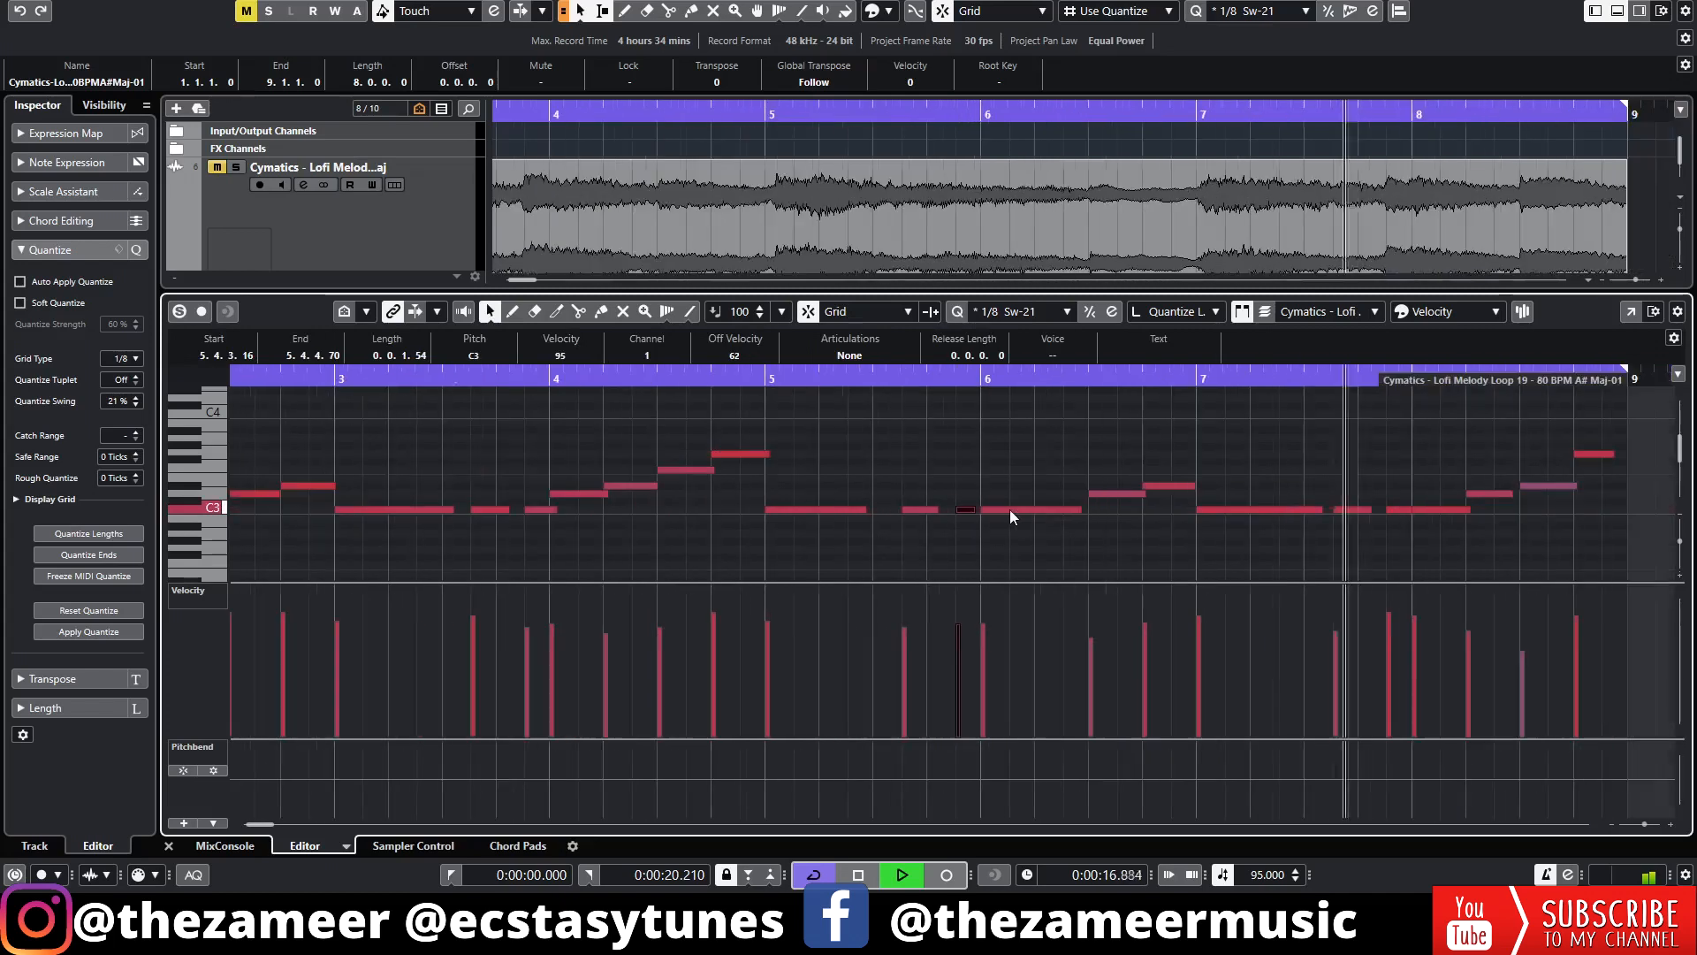
pyautogui.click(856, 370)
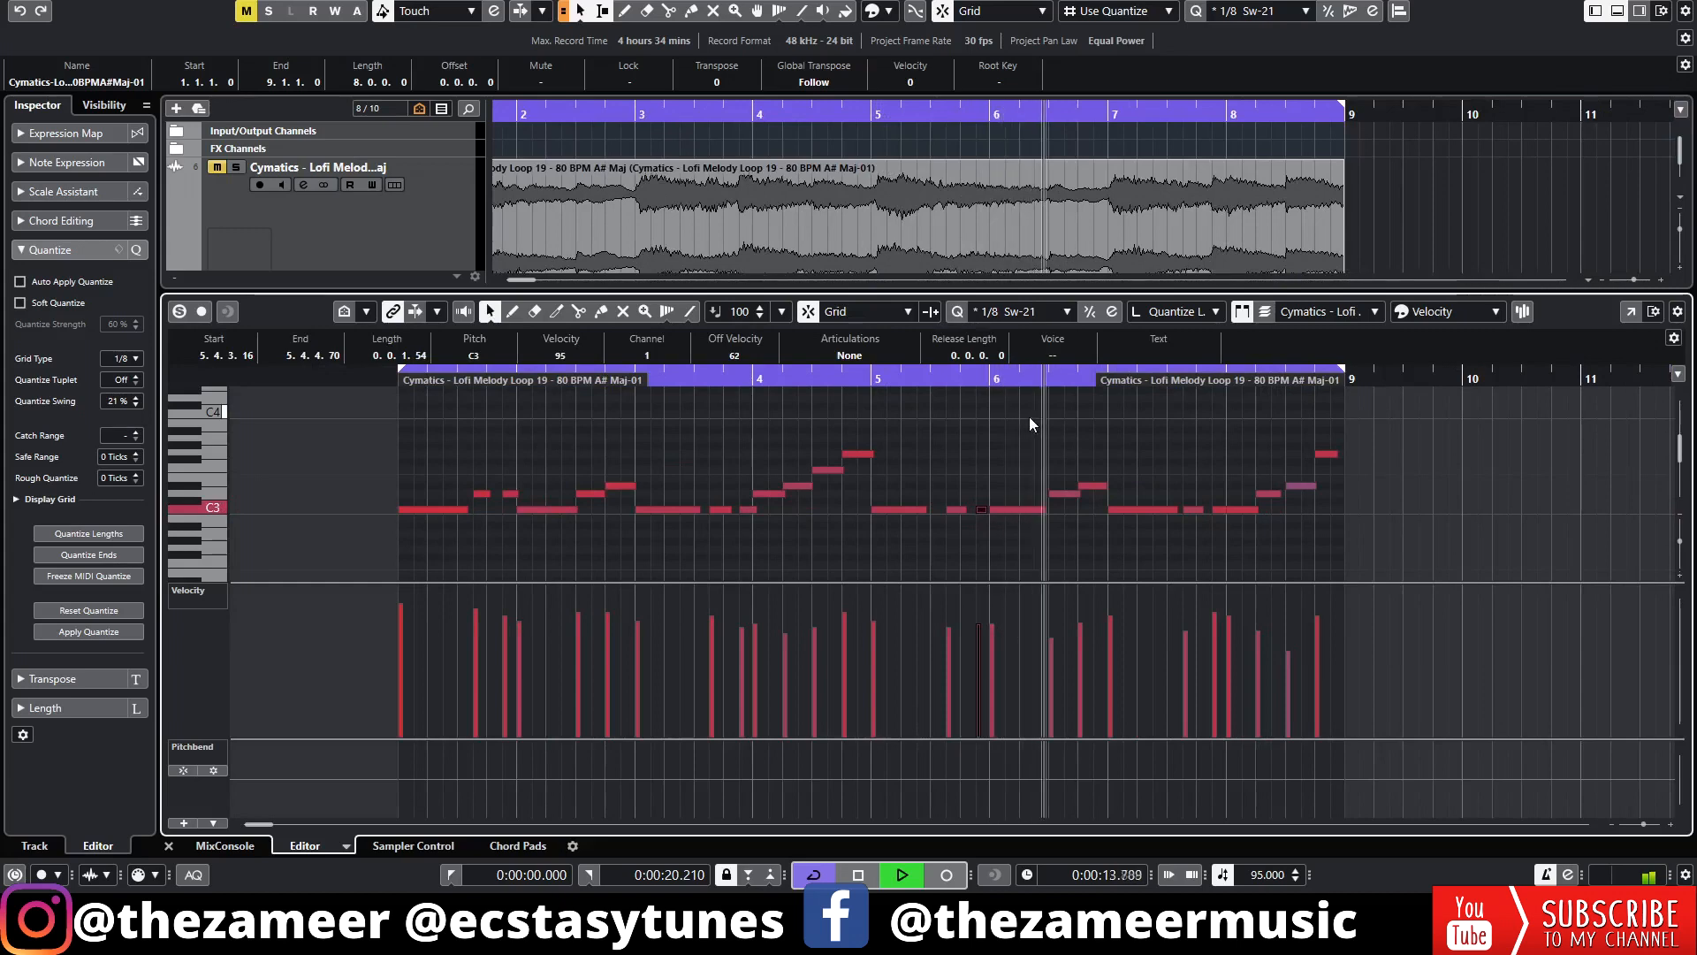
pyautogui.scroll(-1, 1122, 460)
pyautogui.scroll(-2, 1121, 461)
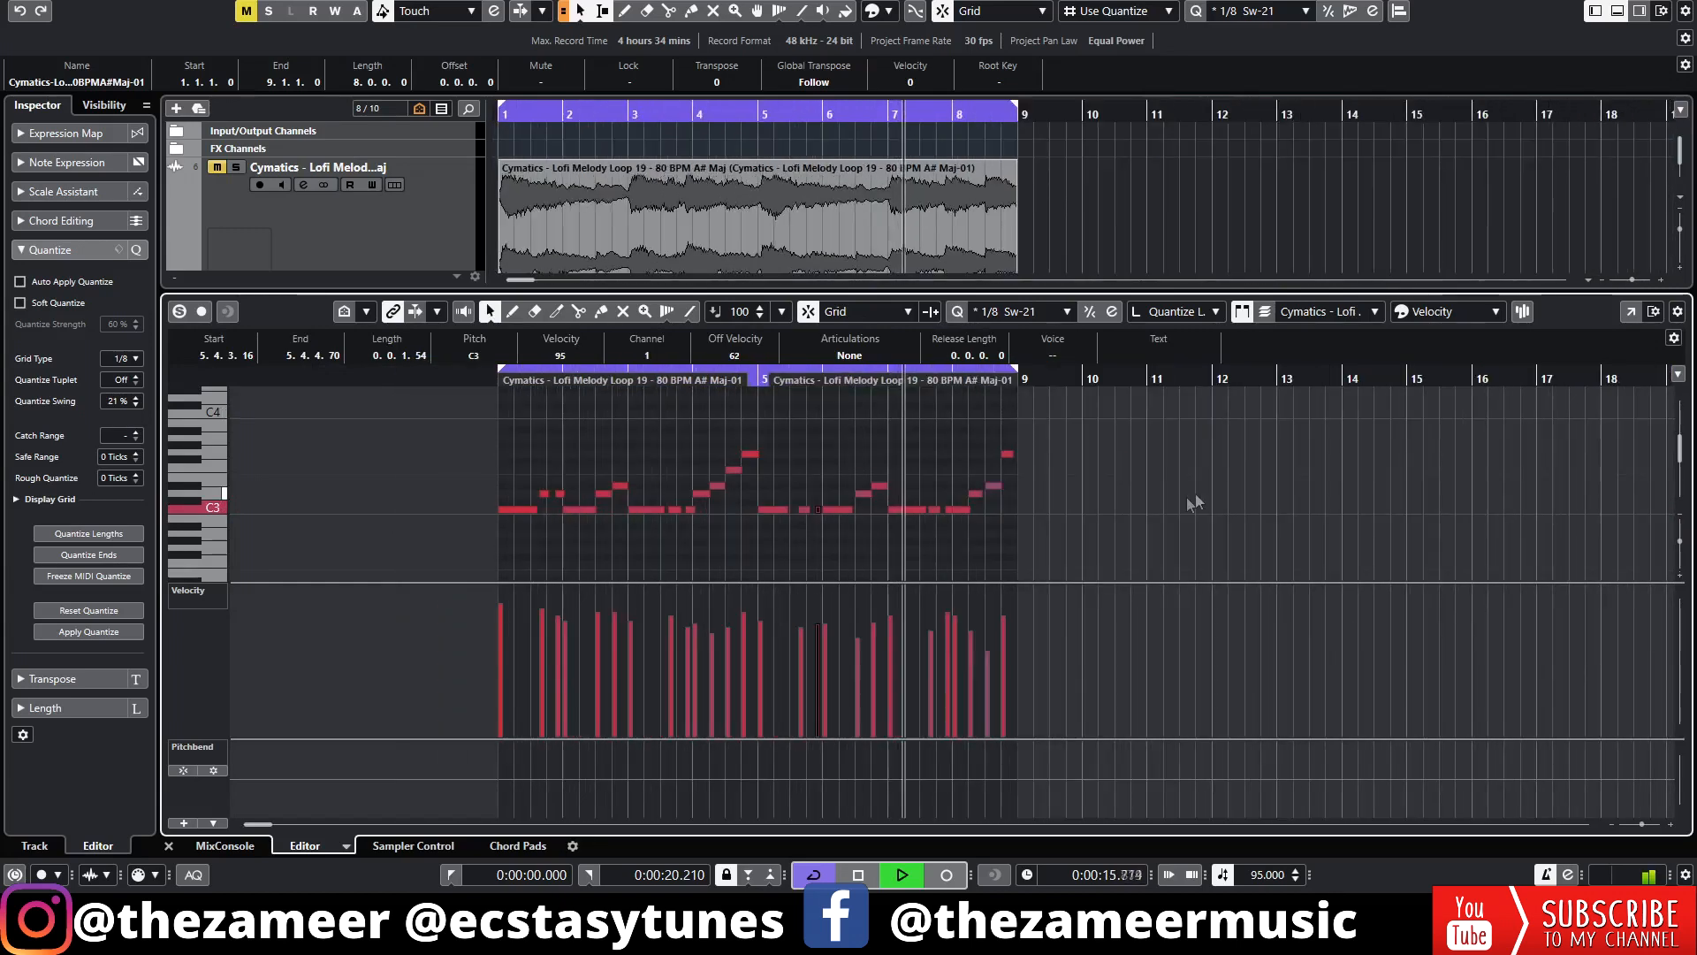
# Step: Add the C3 note just before bar 8 to the selection and shorten the selected notes to clear the overlap
pyautogui.scroll(3, 1054, 490)
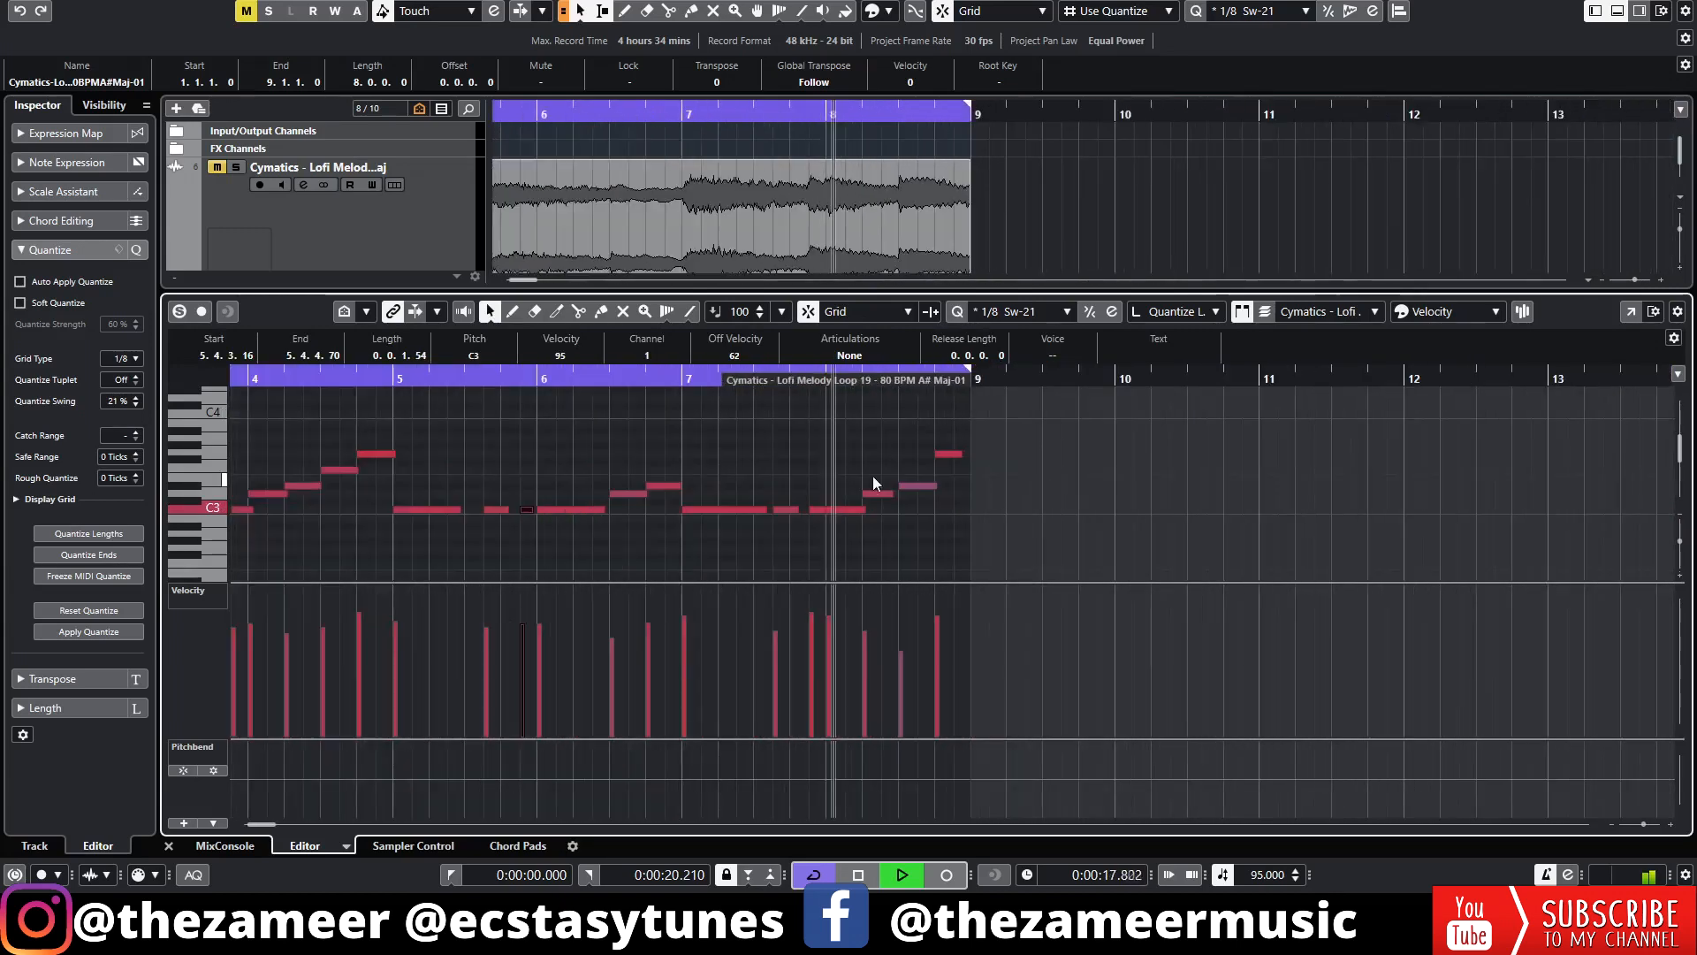
pyautogui.scroll(3, 849, 504)
pyautogui.keyDown('shift'); pyautogui.click(839, 510); pyautogui.keyUp('shift')
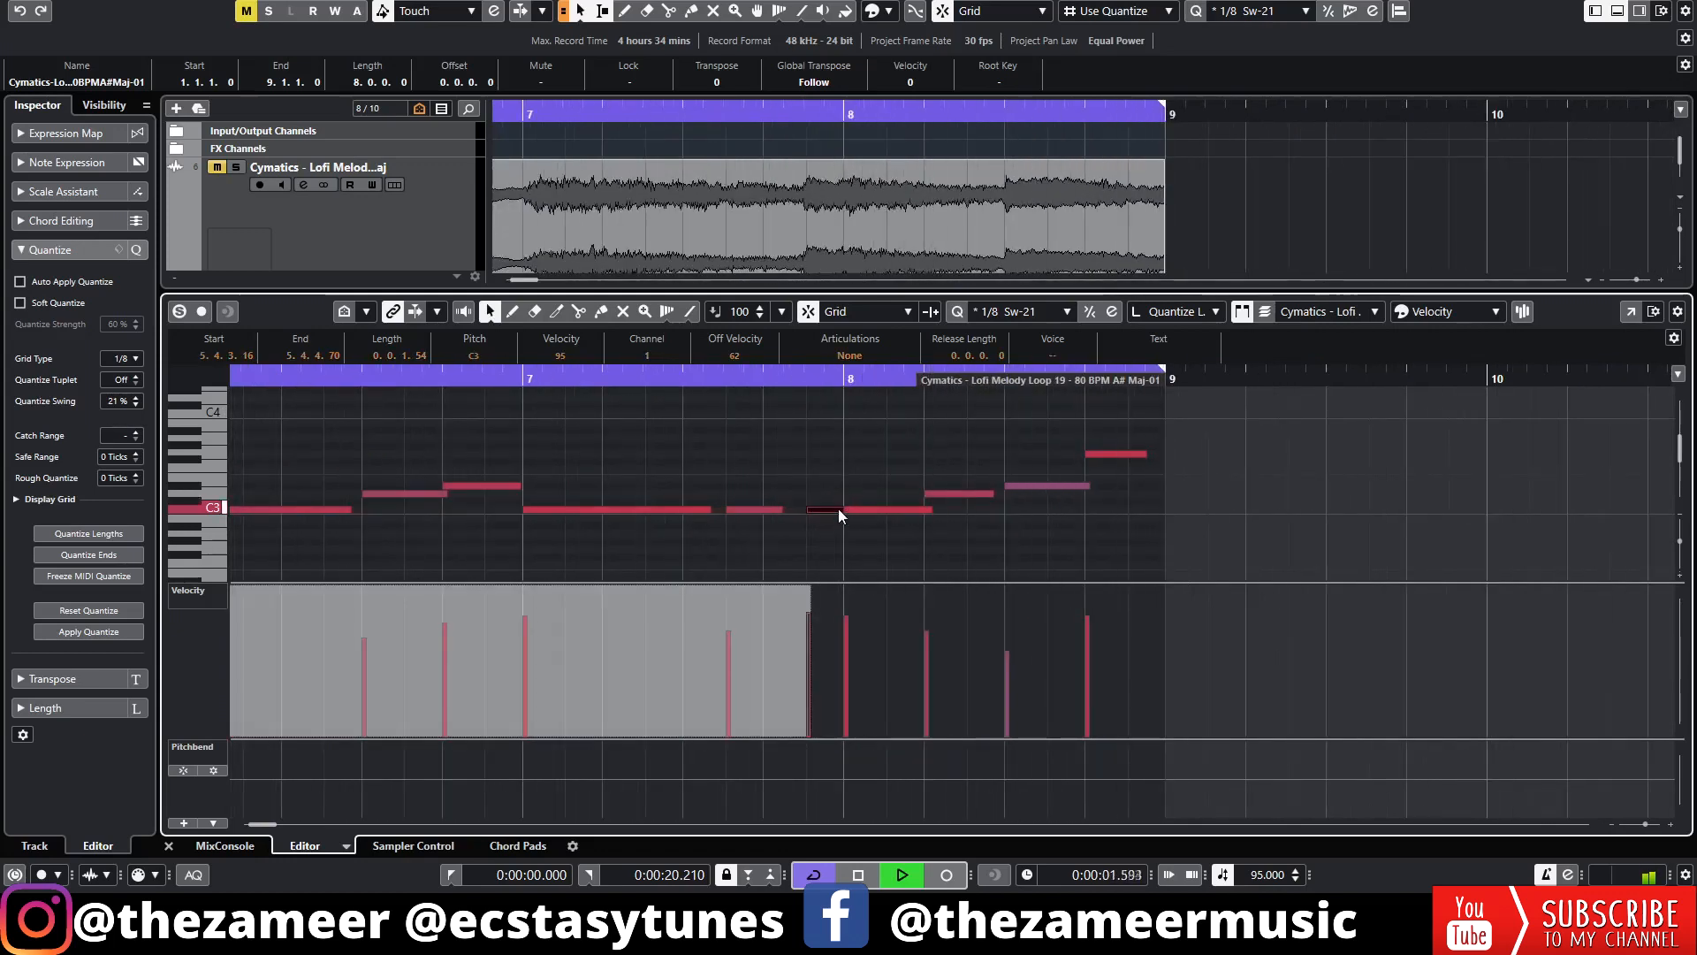
pyautogui.press('space')
pyautogui.moveTo(839, 509)
pyautogui.mouseDown()
pyautogui.moveTo(854, 506)
pyautogui.moveTo(829, 519)
pyautogui.mouseUp()
pyautogui.scroll(4, 835, 511)
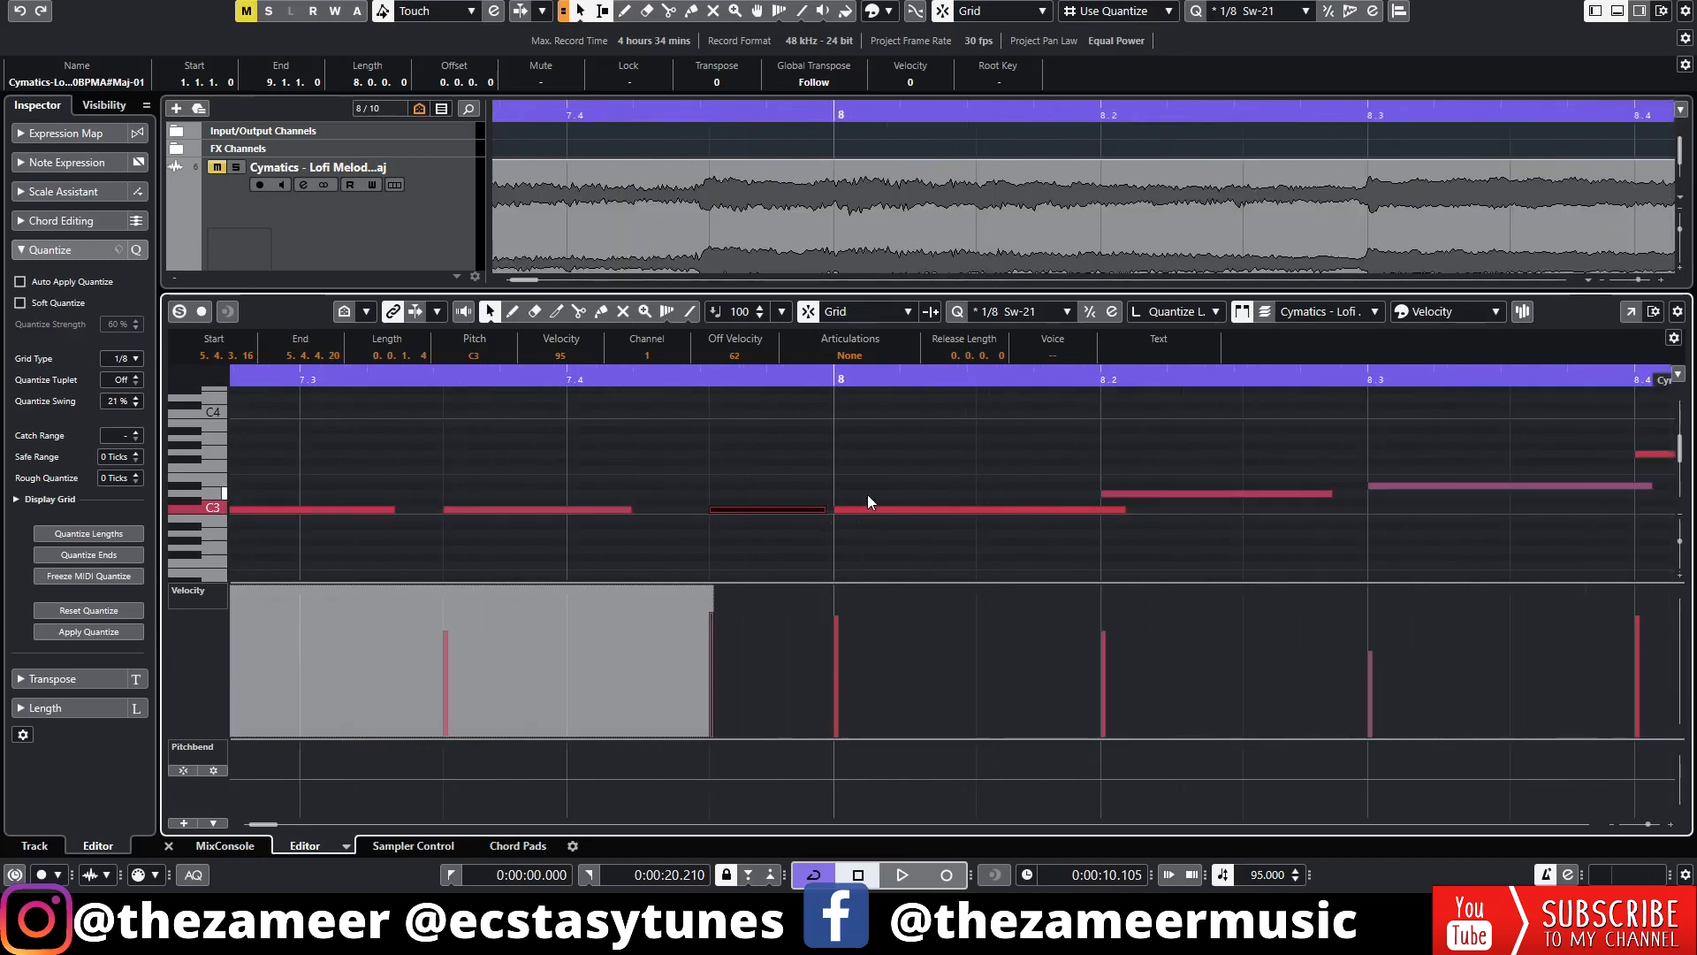
# Step: Extend the C3 note just before bar 8 to meet the next note and play the passage from 7.4
pyautogui.moveTo(824, 512); pyautogui.dragTo(833, 510)
pyautogui.click(557, 369)
pyautogui.press('space')
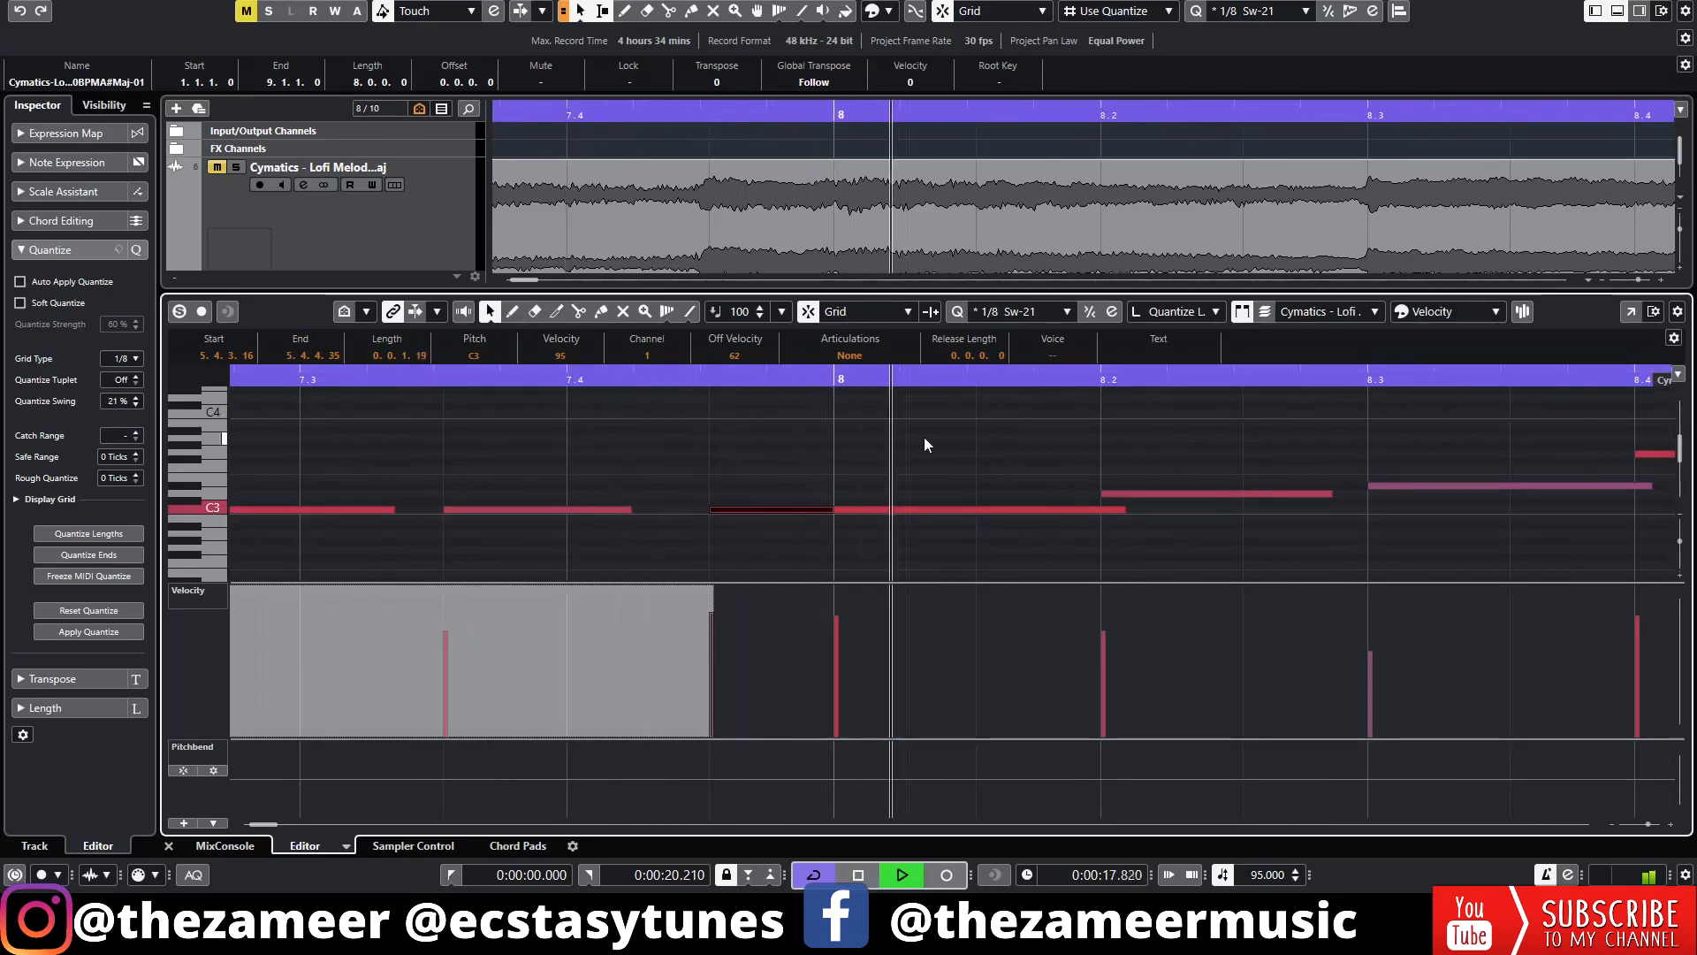
pyautogui.press('space')
# Step: Adjust the C3 notes around bar 8, ending the bar 8 note at 8.2, and play the whole pattern
pyautogui.moveTo(829, 512); pyautogui.dragTo(835, 511)
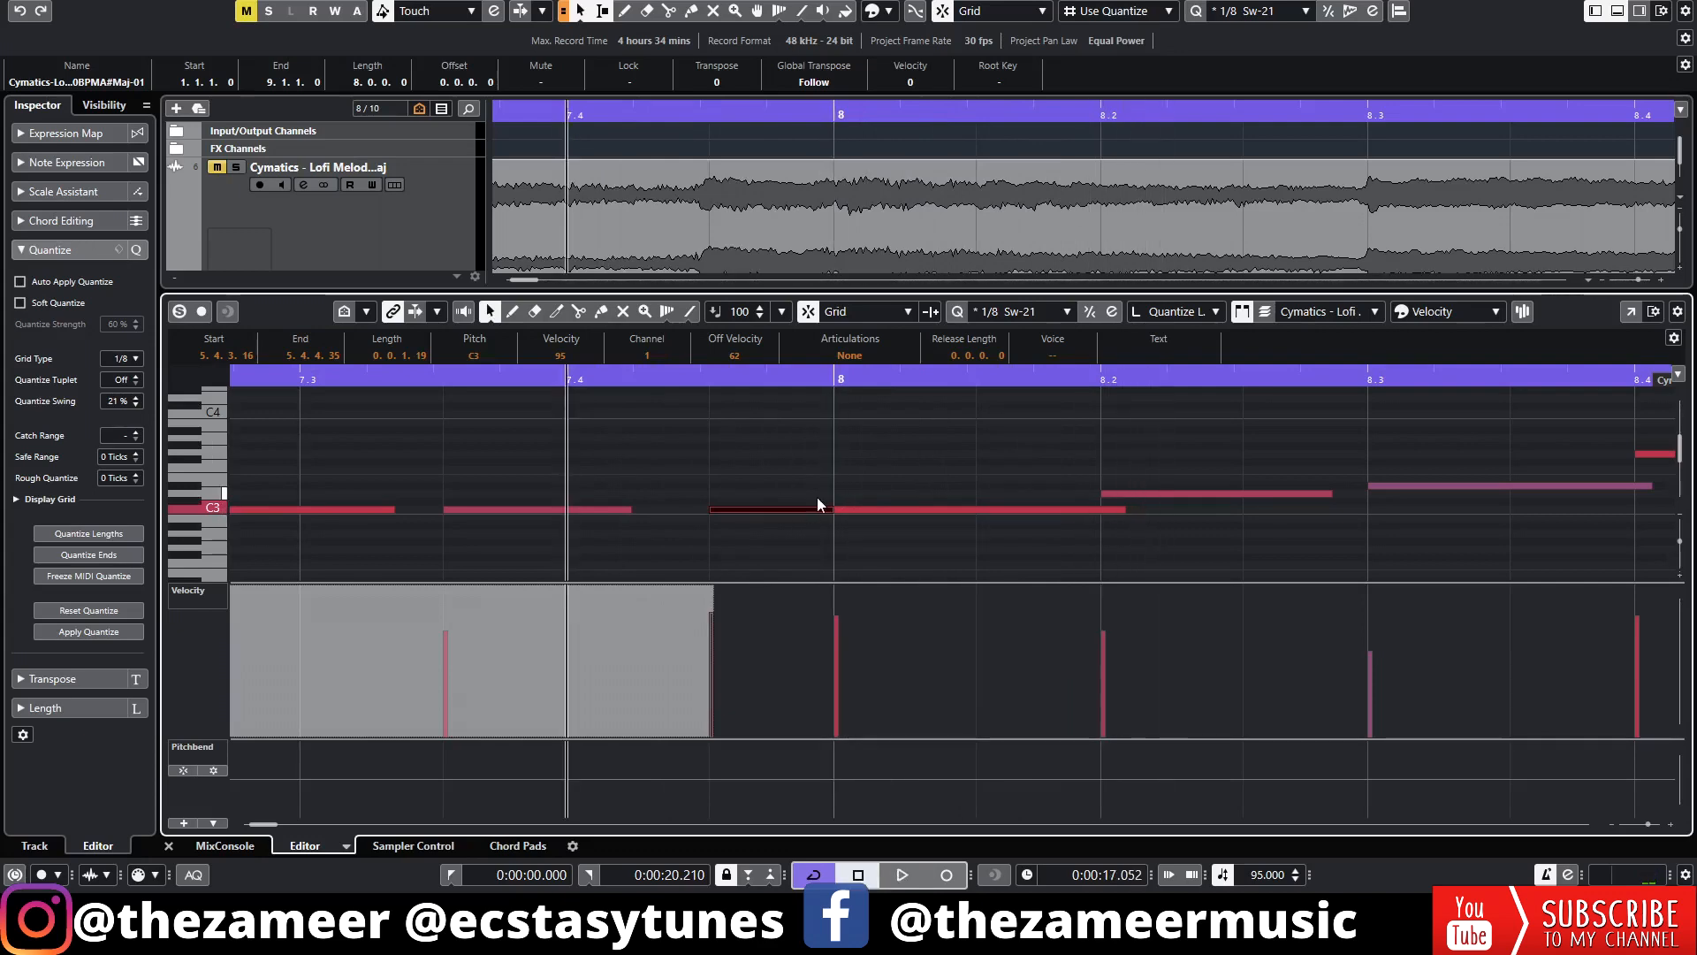
pyautogui.scroll(-1, 817, 504)
pyautogui.press('space')
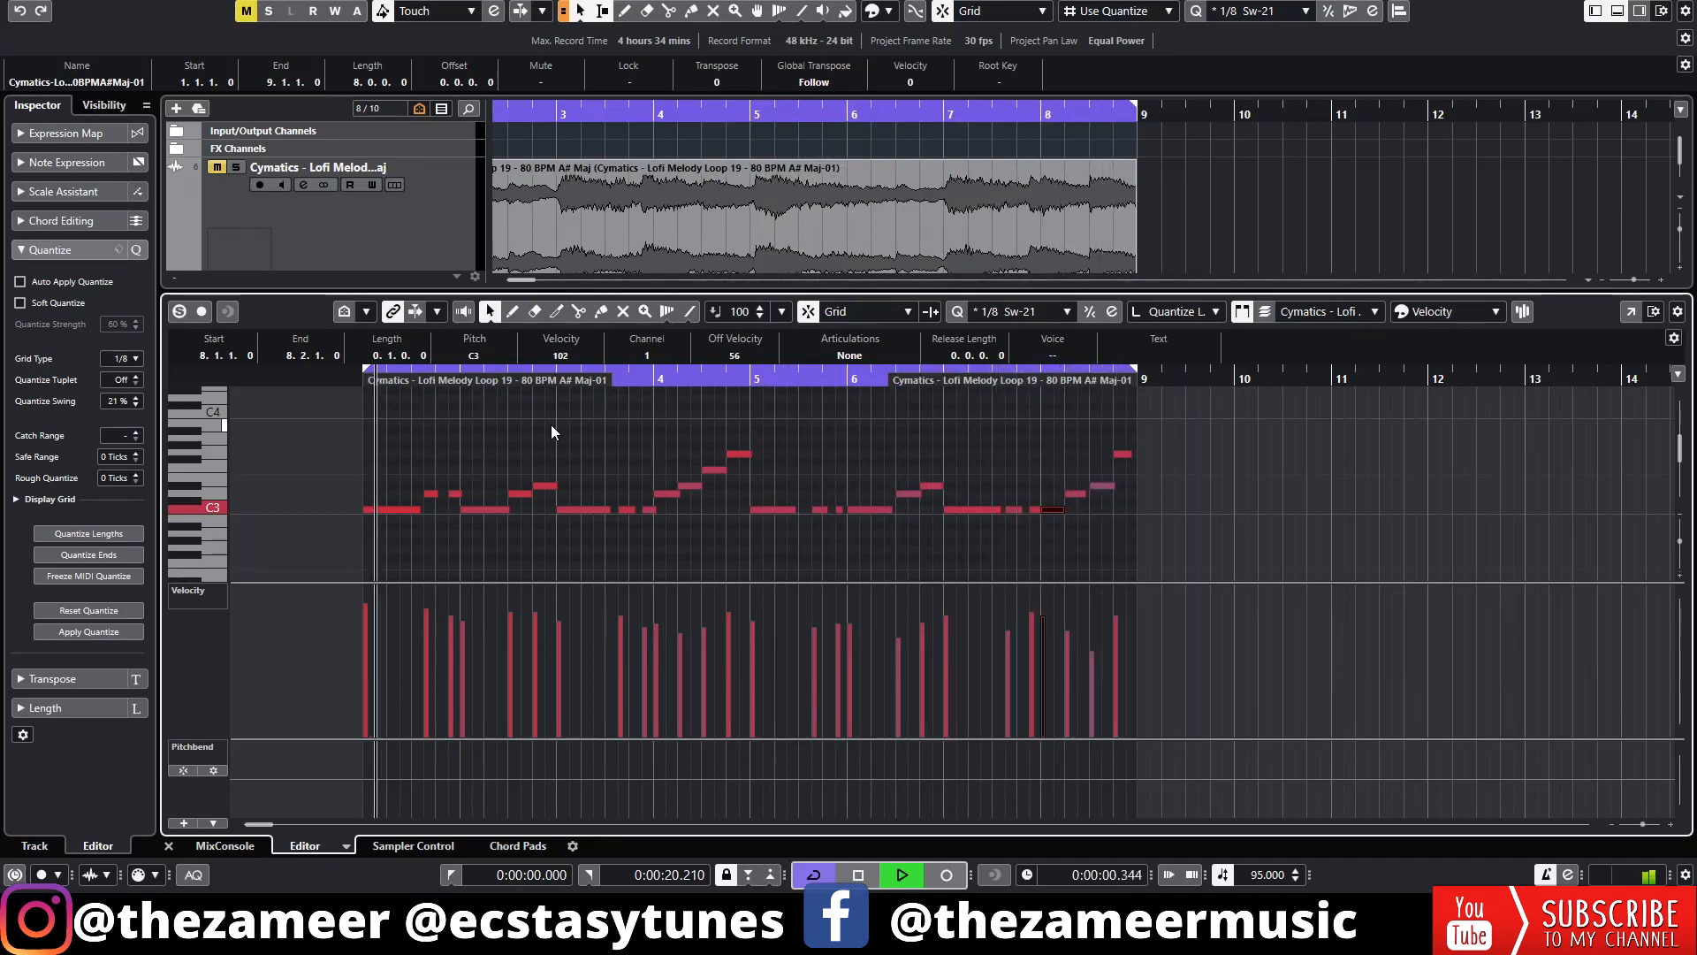
# Step: Close the Key Editor, stop playback and deselect the MIDI part in the arrangement
pyautogui.press('Return')
pyautogui.press('Return')
pyautogui.press('Return')
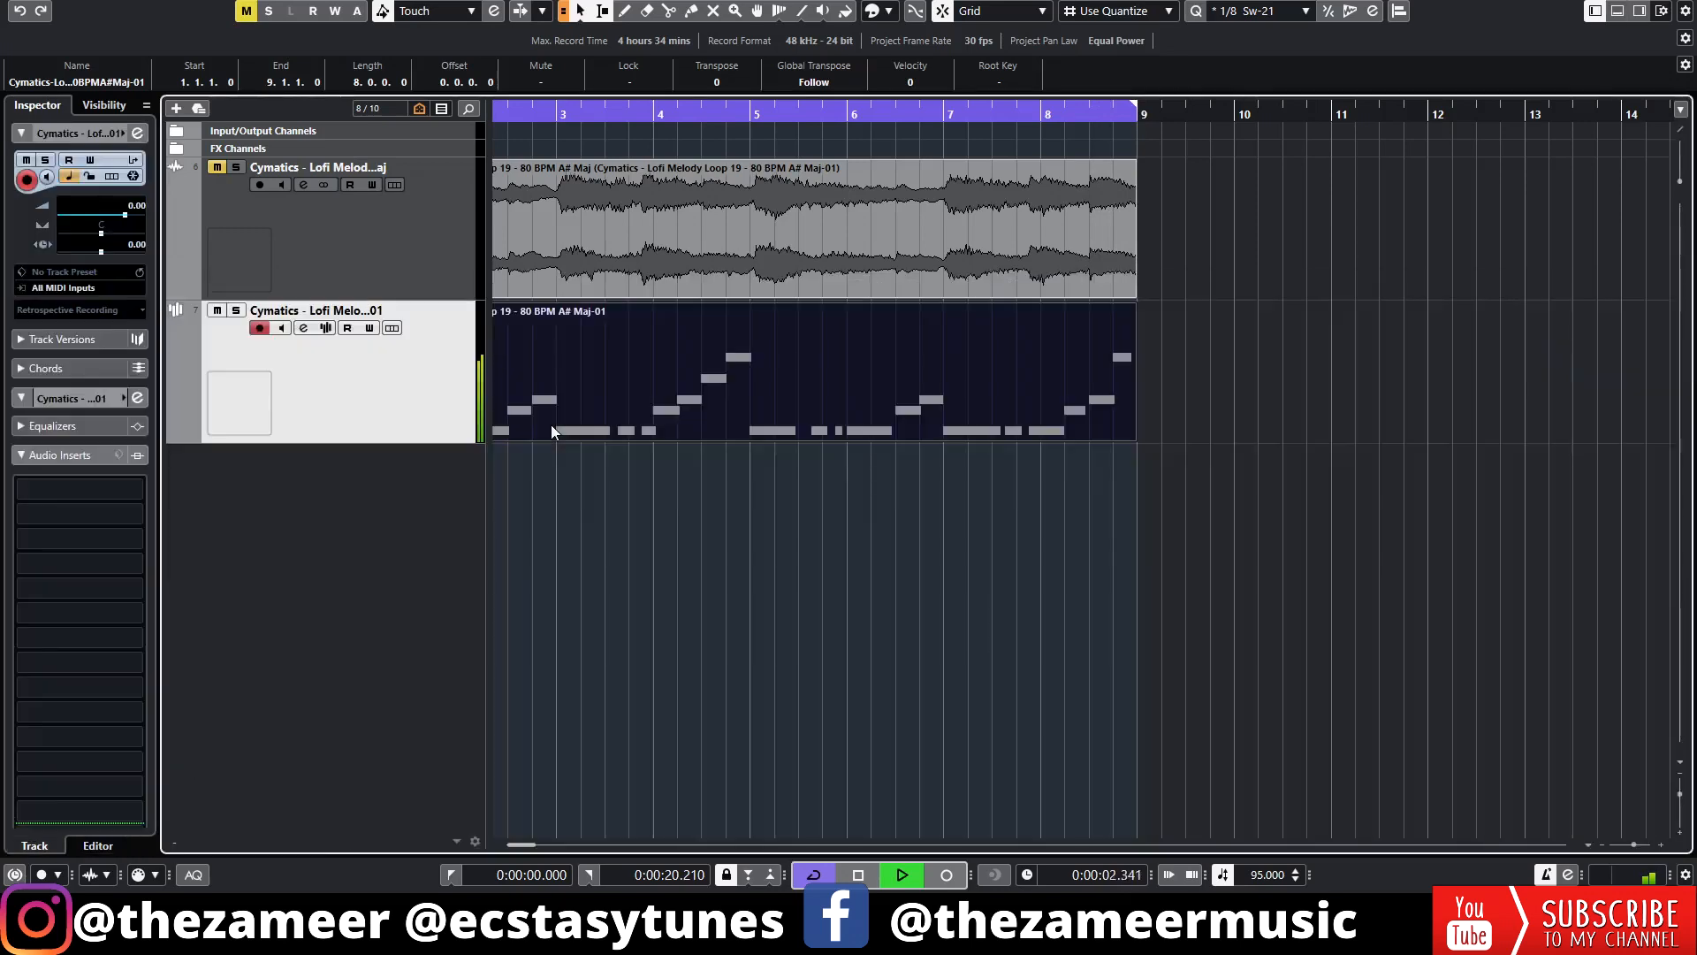
pyautogui.press('space')
pyautogui.click(684, 539)
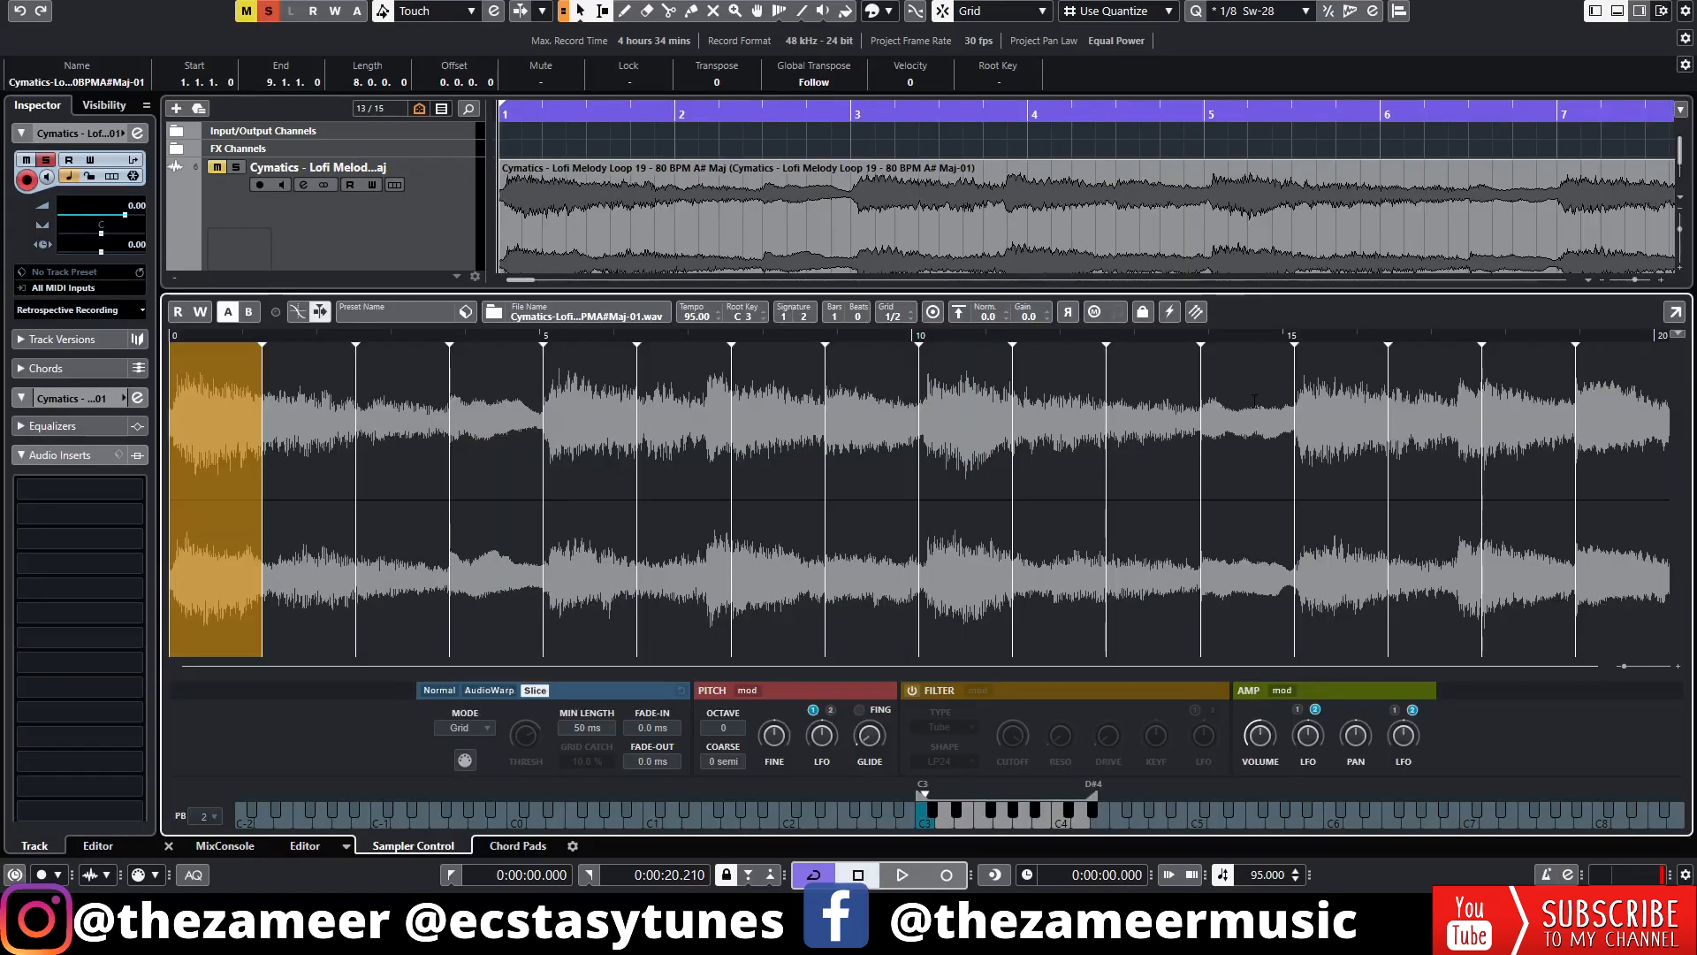
# Step: Set the sampler's slice fade-in and fade-out to 3.0 ms each, playing the pattern before and after the change
pyautogui.press('space')
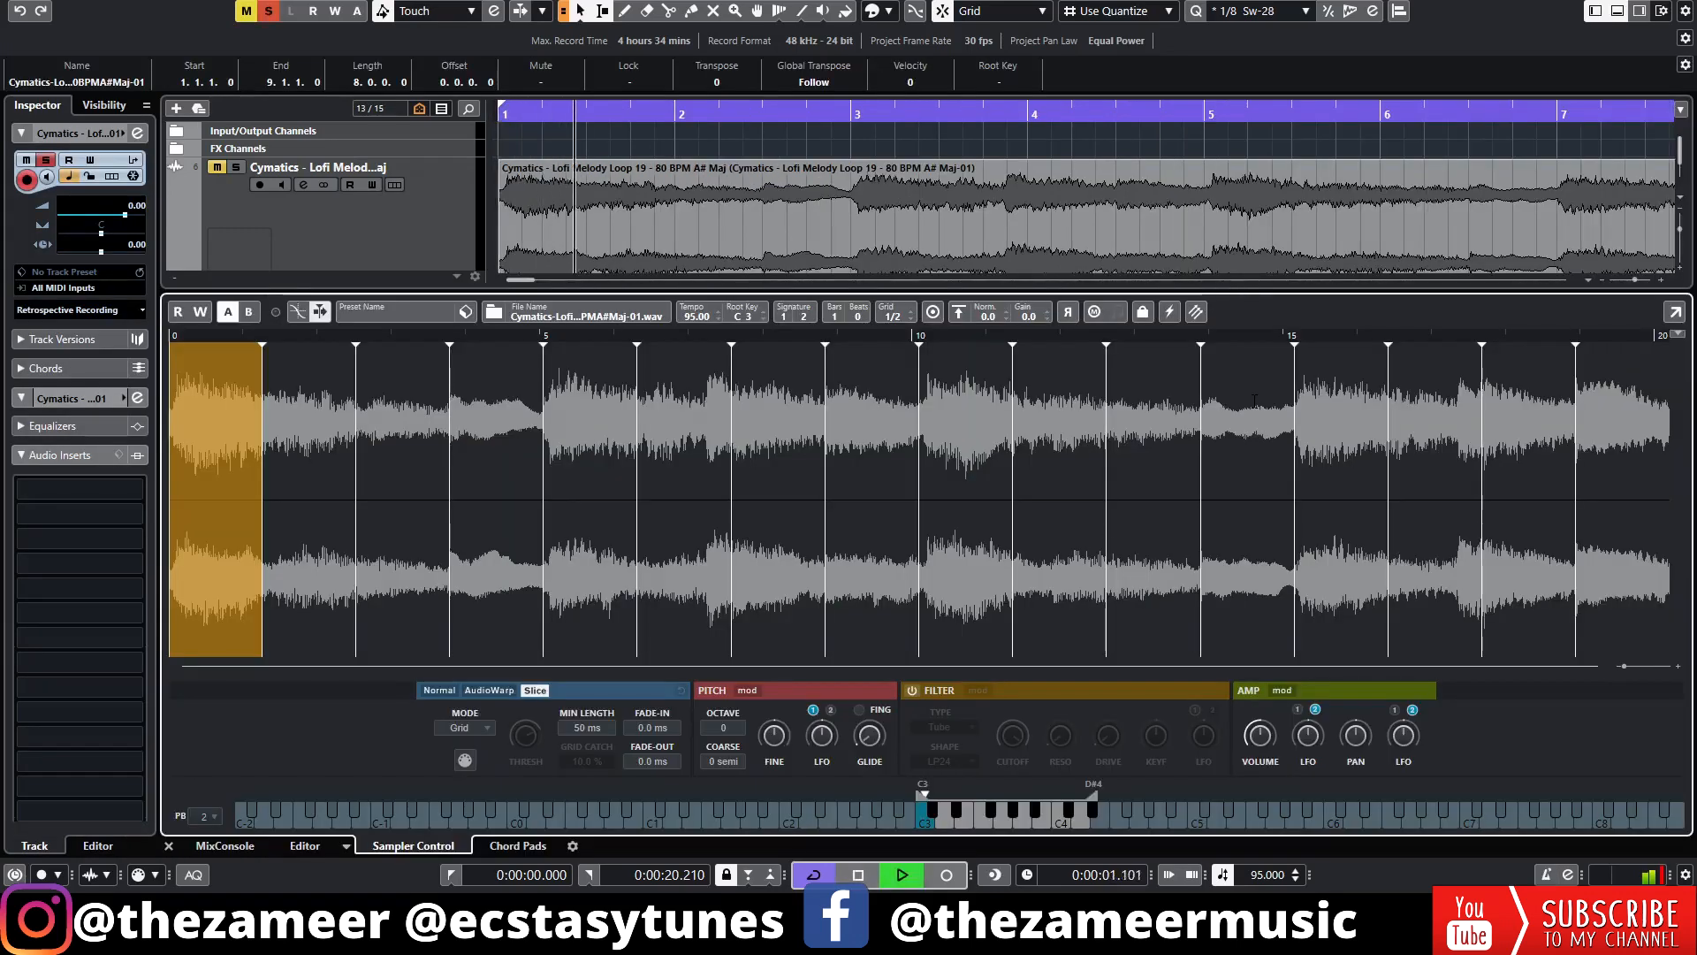
pyautogui.press('space')
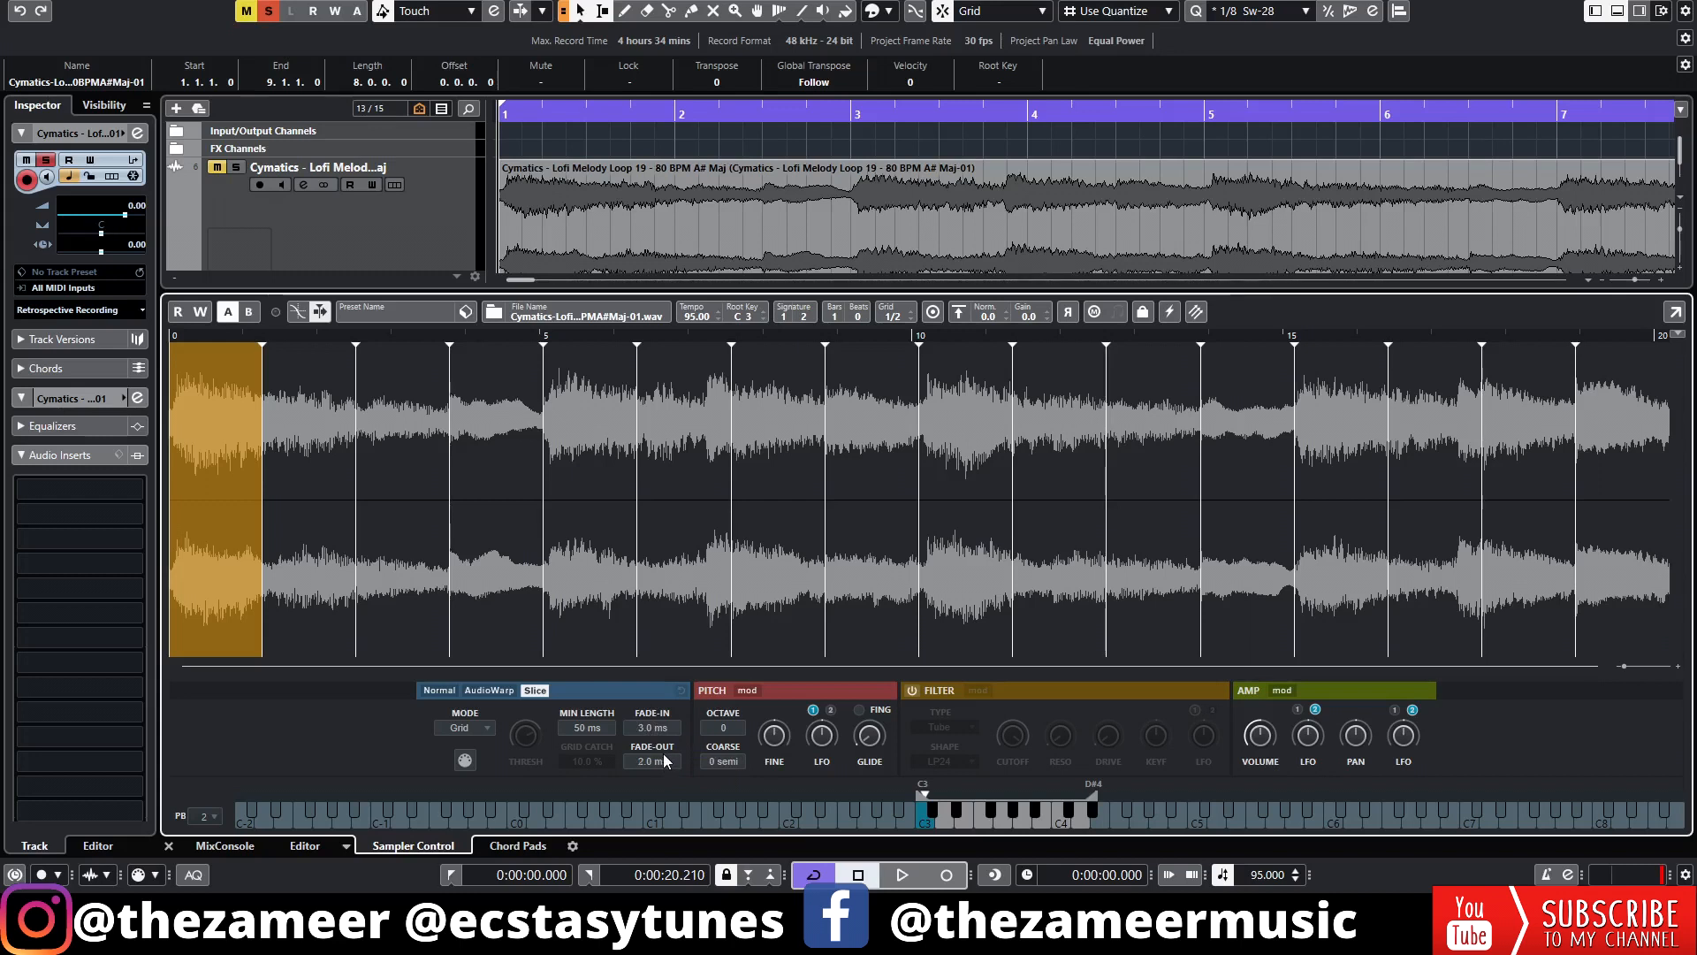
pyautogui.scroll(1, 661, 753)
pyautogui.press('space')
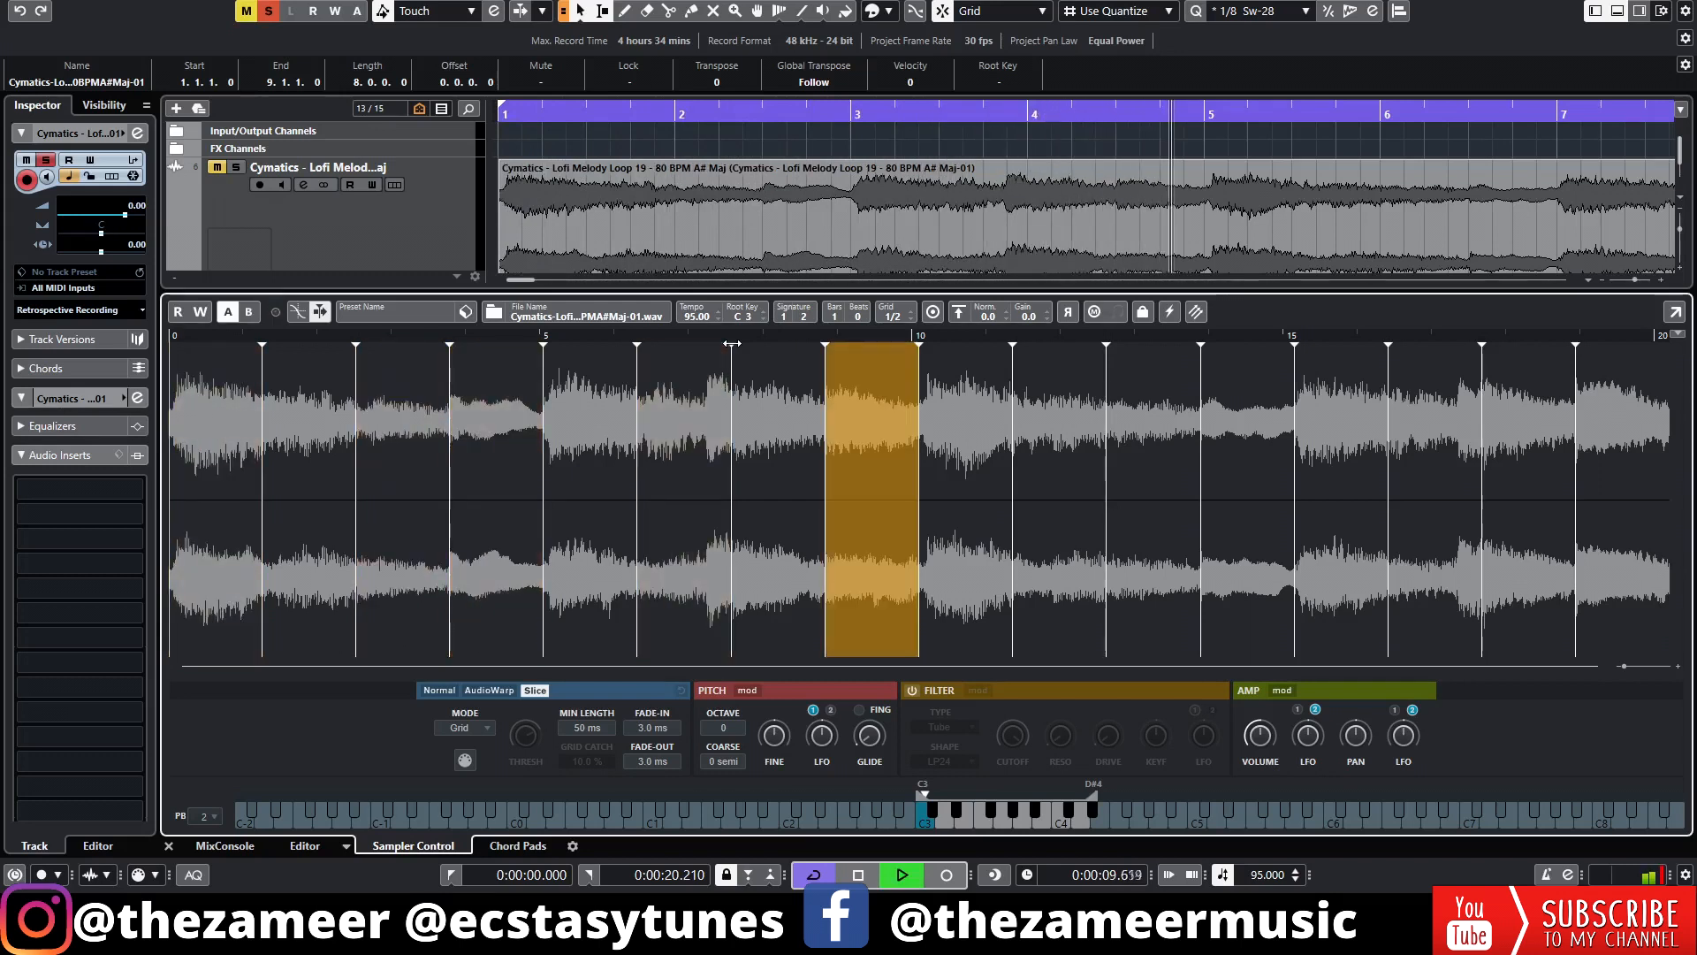
pyautogui.press('space')
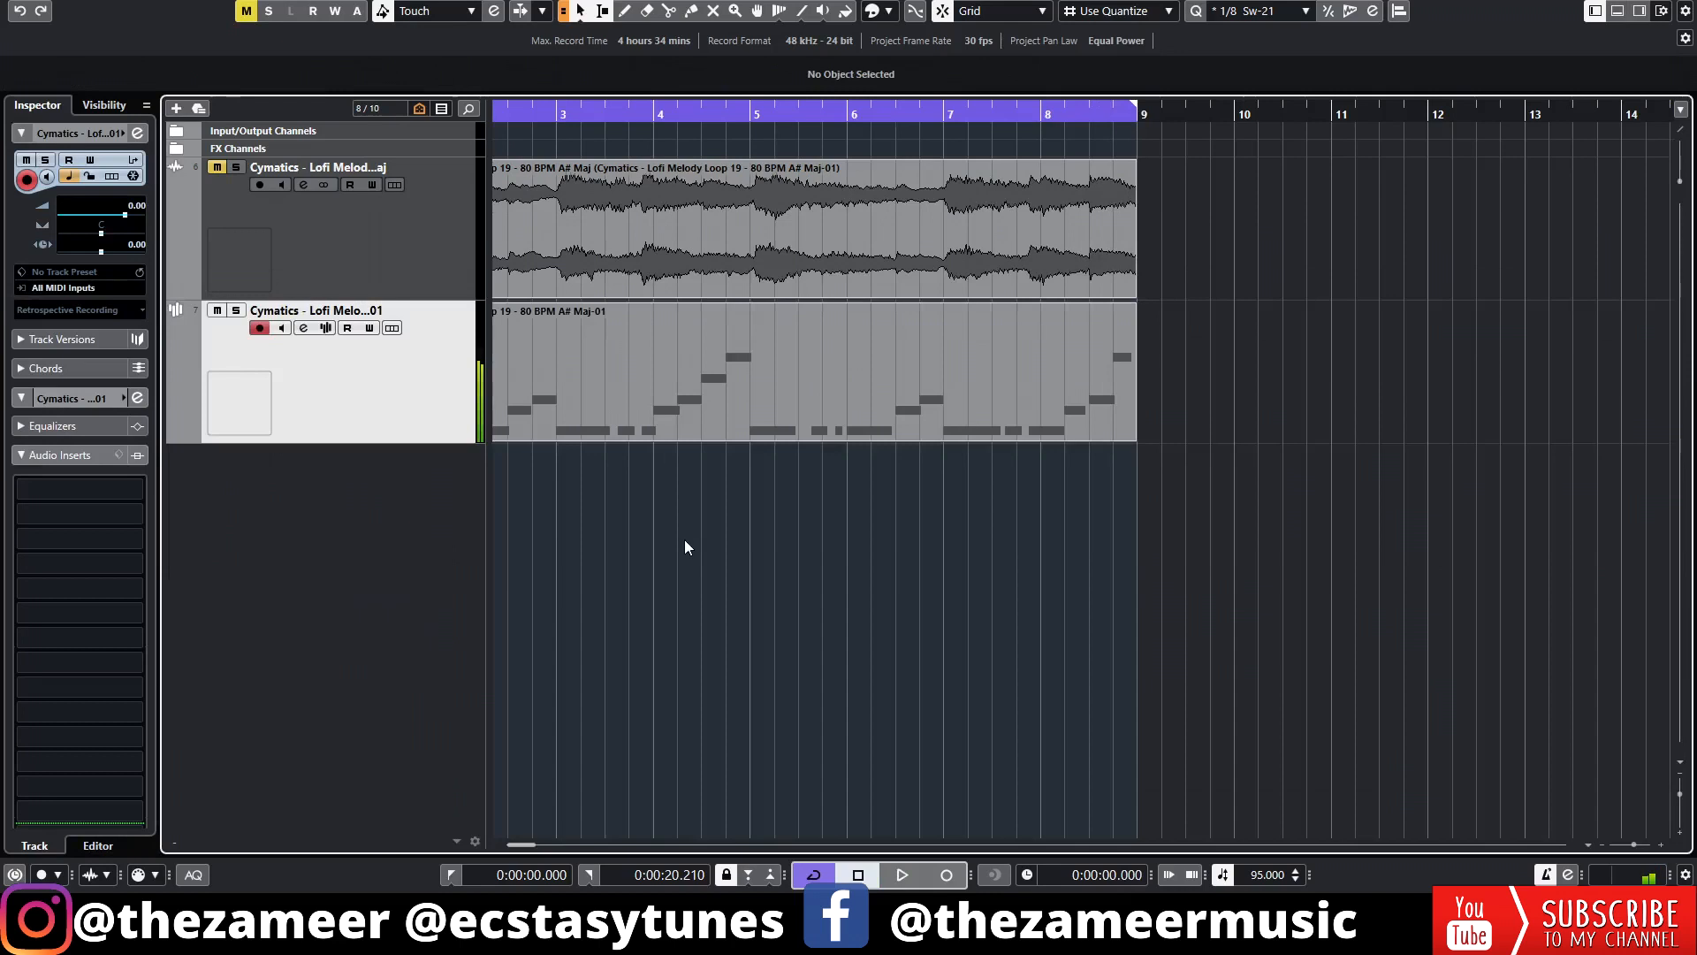